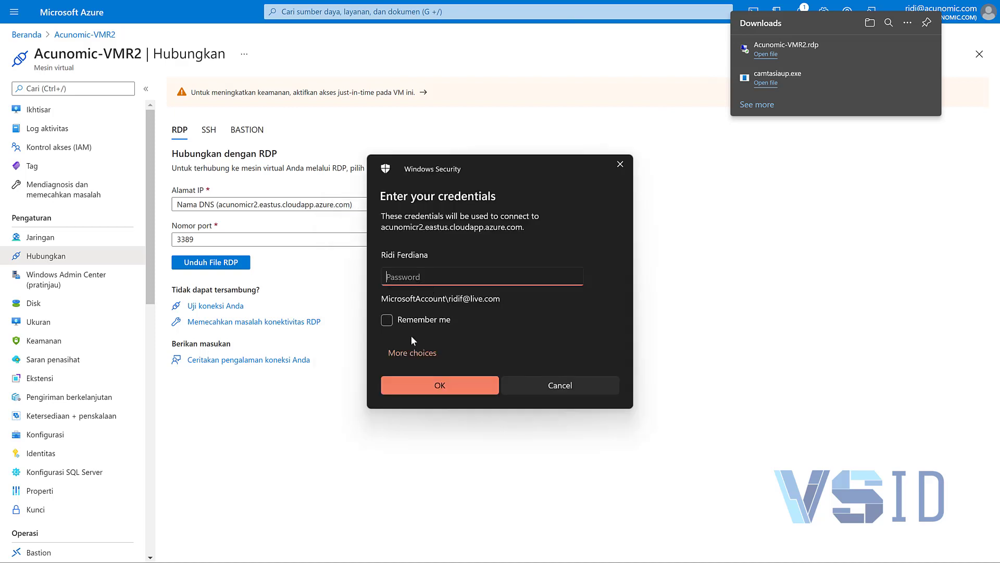
# Step: Sign in with the VM admin user name and password, remember them, and accept the untrusted certificate
pyautogui.click(415, 353)
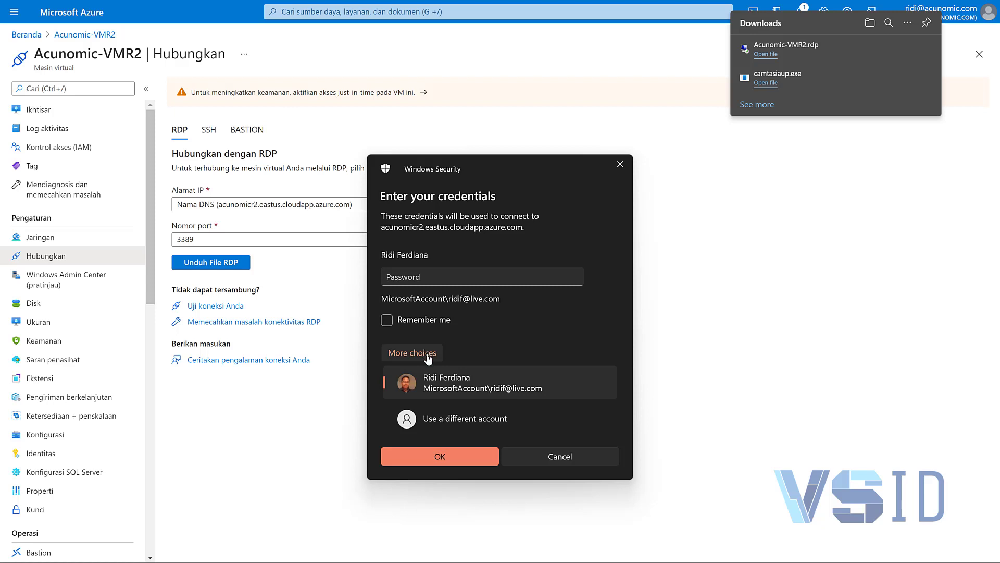
pyautogui.click(459, 421)
pyautogui.write('admi')
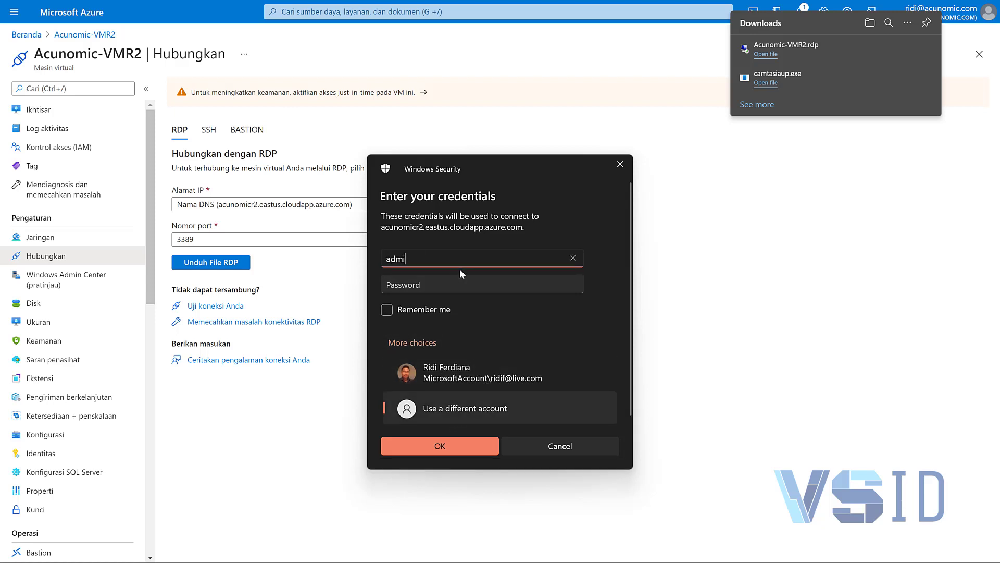
pyautogui.write('nerp')
pyautogui.press('Tab')
pyautogui.write('•••••••••••')
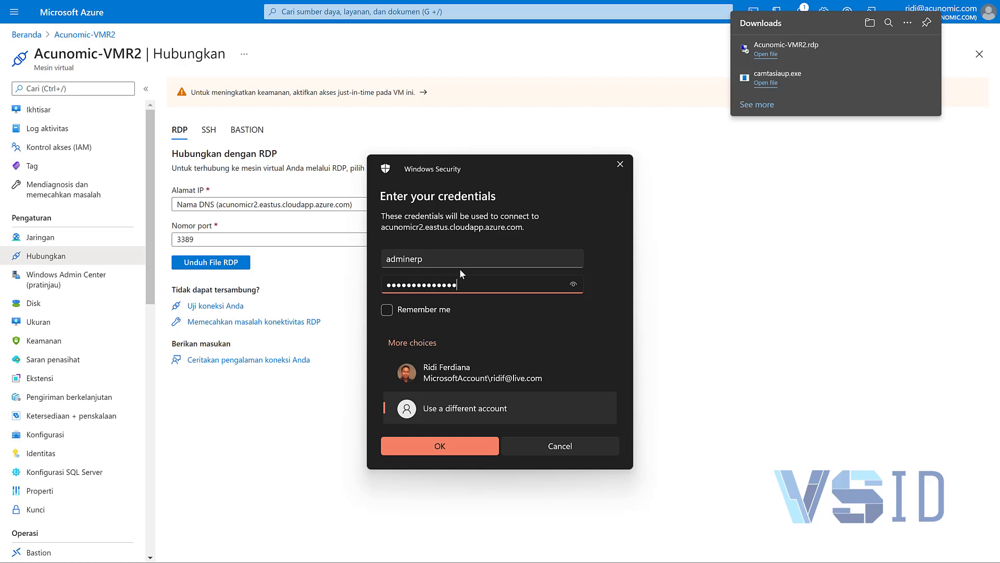
pyautogui.click(426, 311)
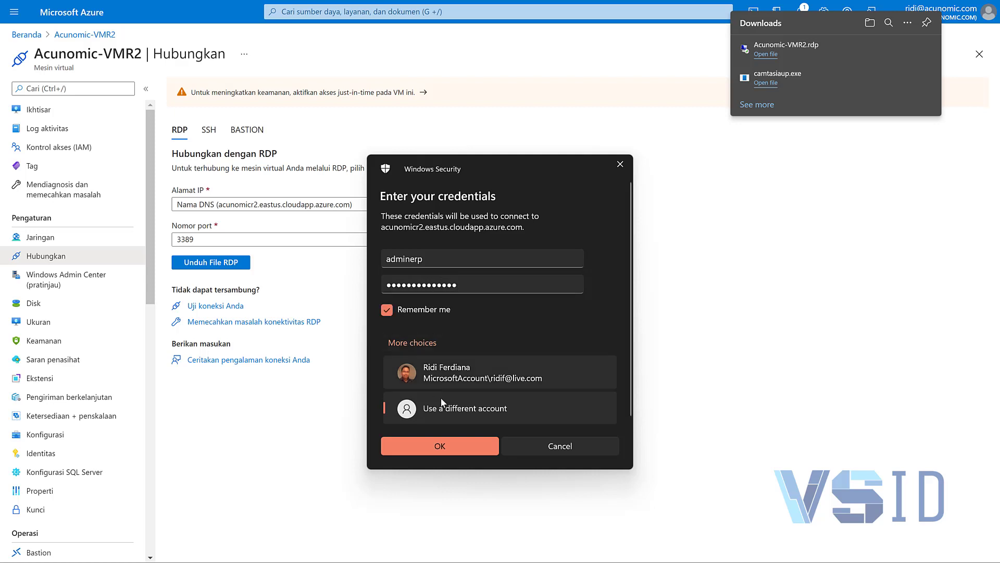
pyautogui.click(452, 441)
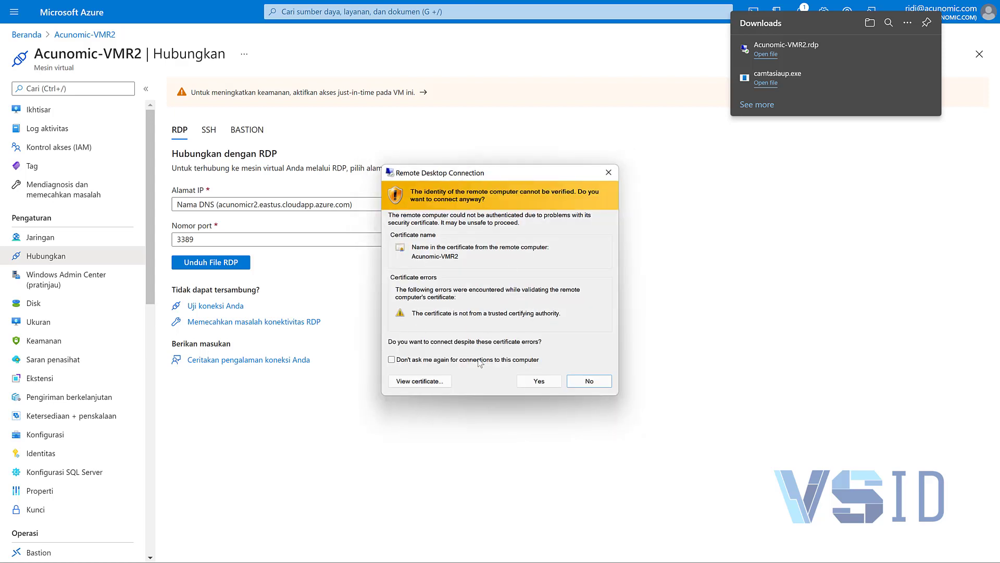
pyautogui.click(422, 359)
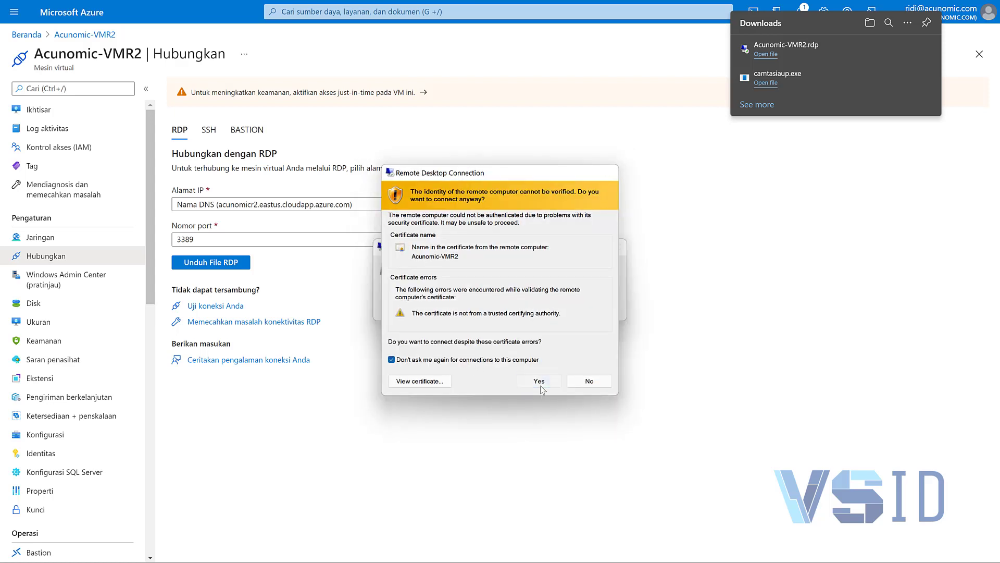
pyautogui.click(539, 384)
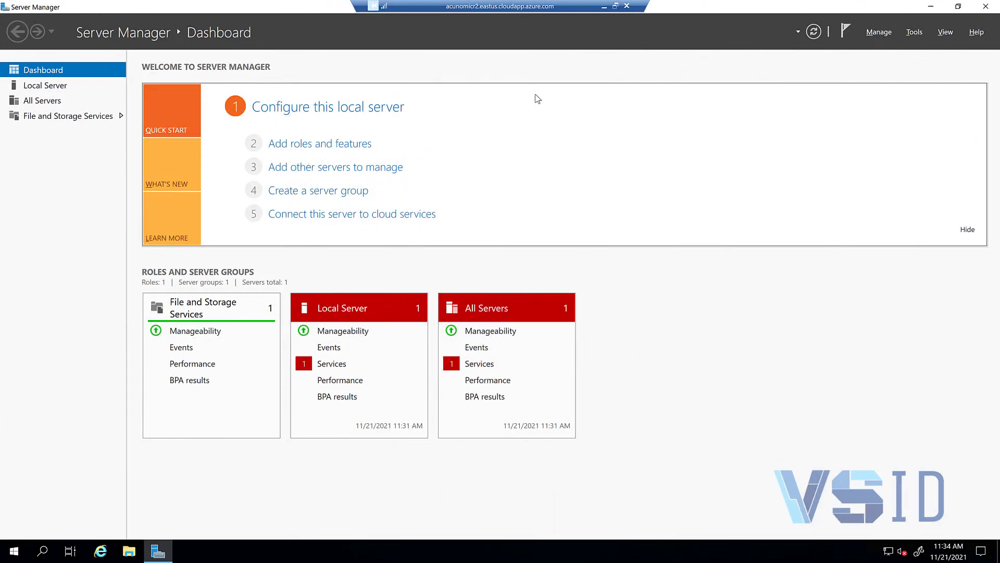
# Step: Set IE Enhanced Security Configuration to Off for Administrators and Users on Local Server
pyautogui.click(59, 89)
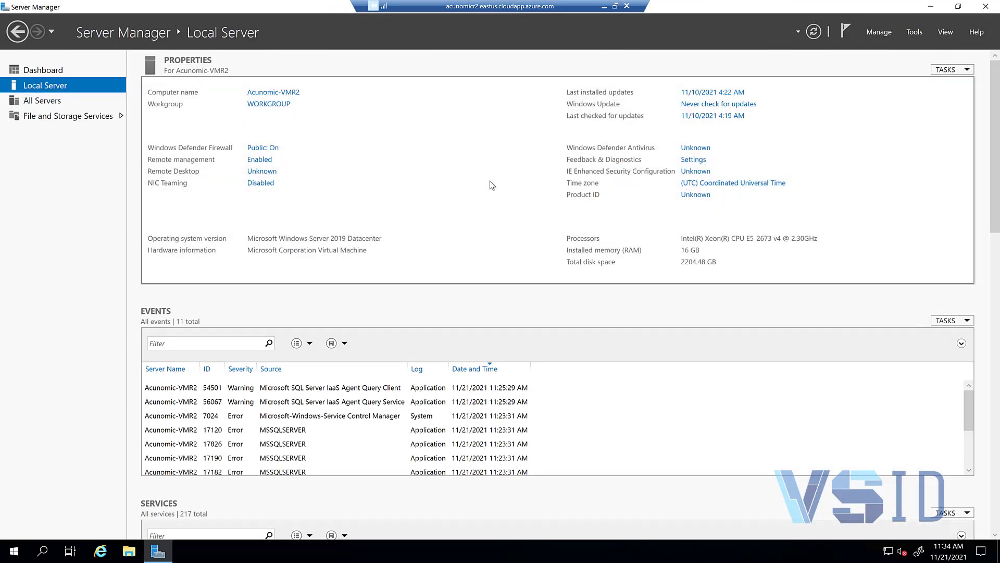
pyautogui.click(685, 171)
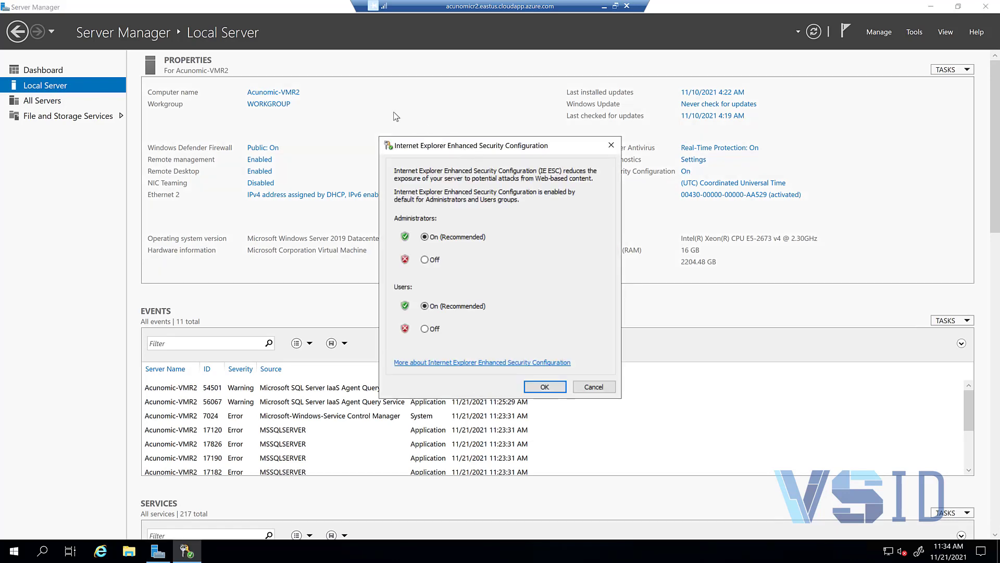
pyautogui.moveTo(464, 149); pyautogui.dragTo(396, 113)
pyautogui.click(357, 225)
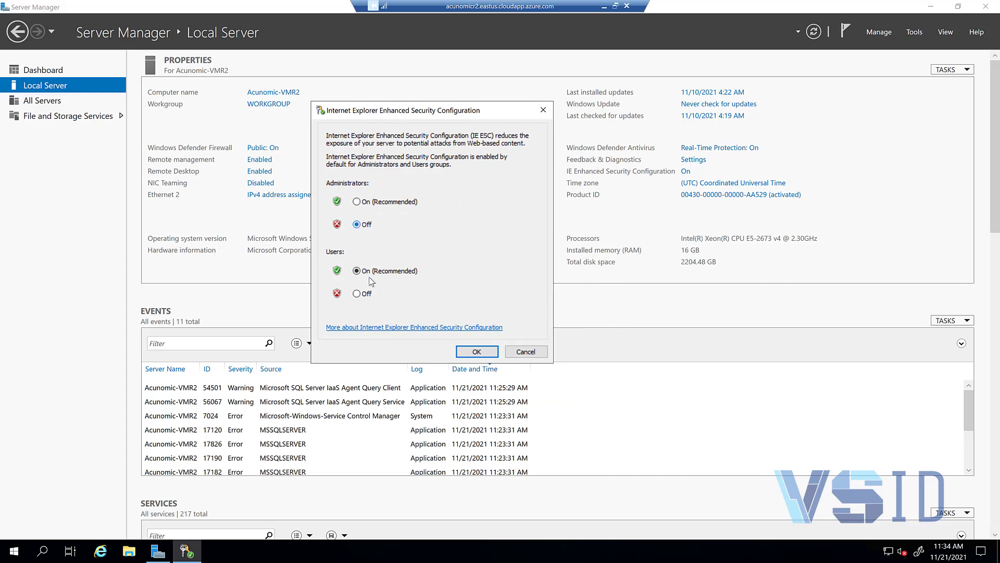
pyautogui.click(356, 294)
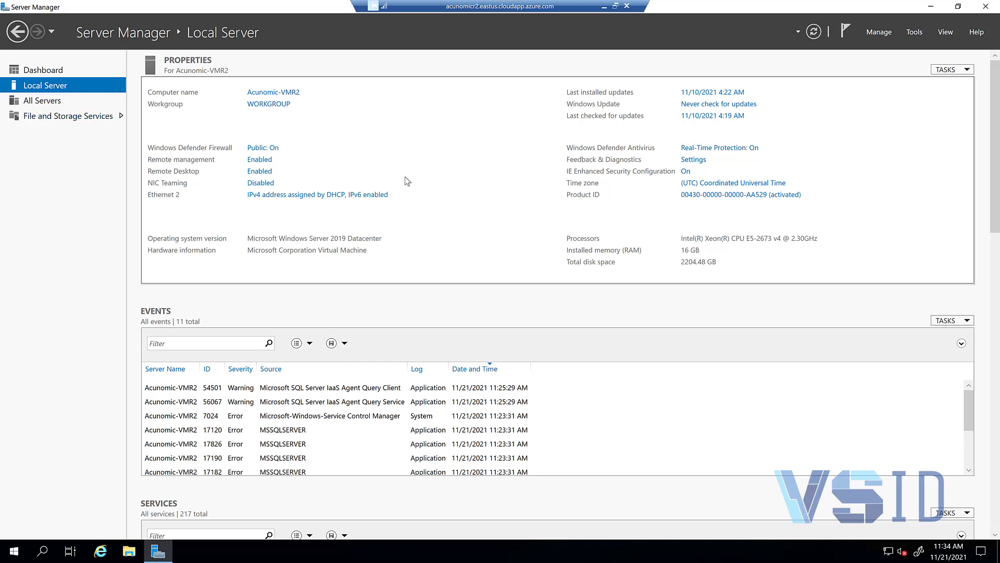
pyautogui.click(42, 71)
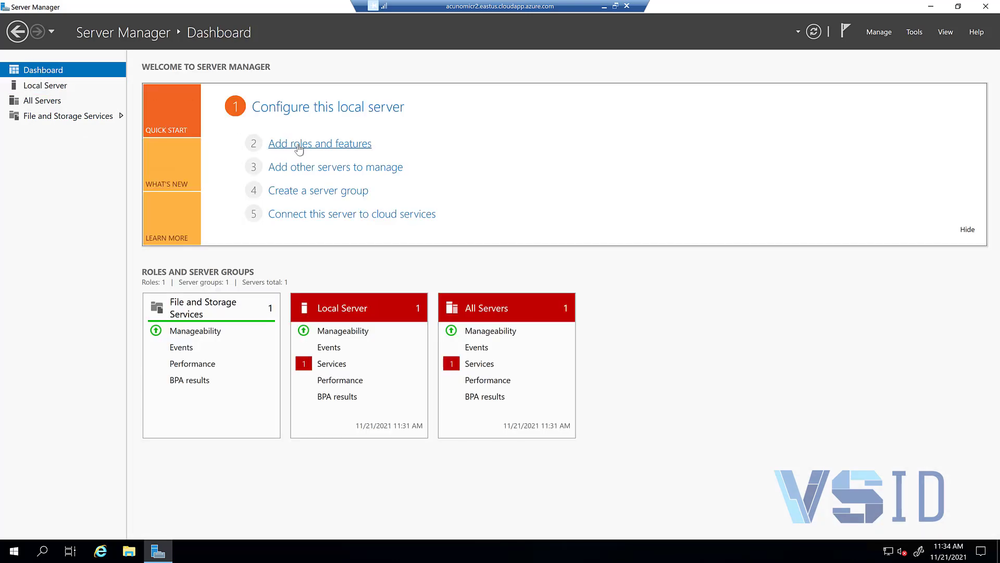
# Step: Start a role-based installation on this server and select Web Server (IIS) with its management tools
pyautogui.click(298, 149)
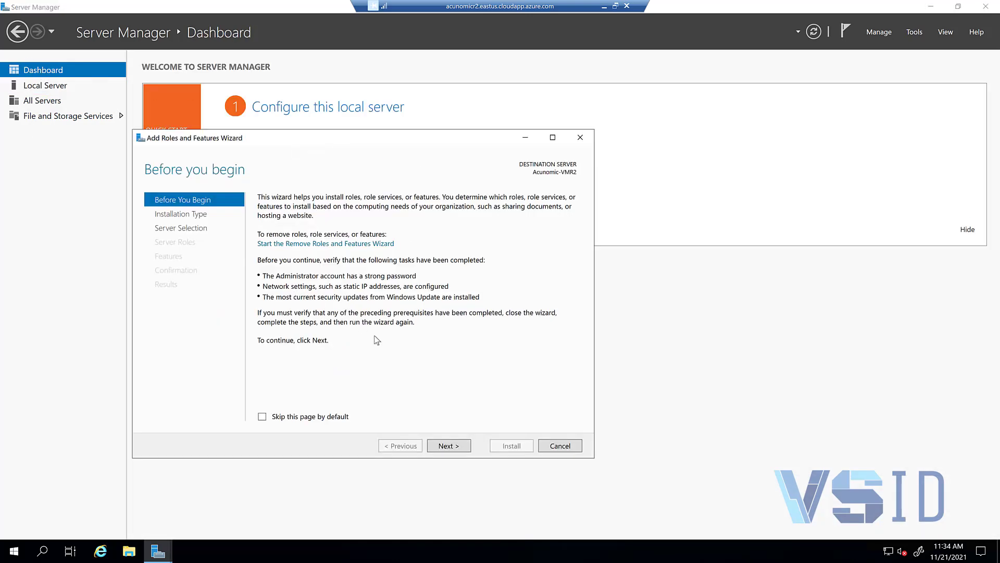
pyautogui.click(449, 446)
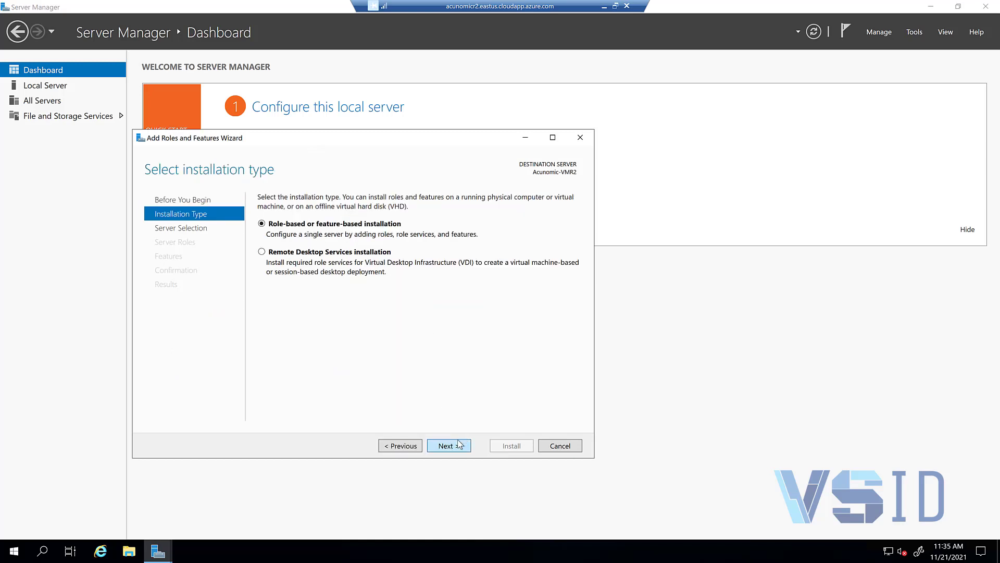
pyautogui.click(460, 444)
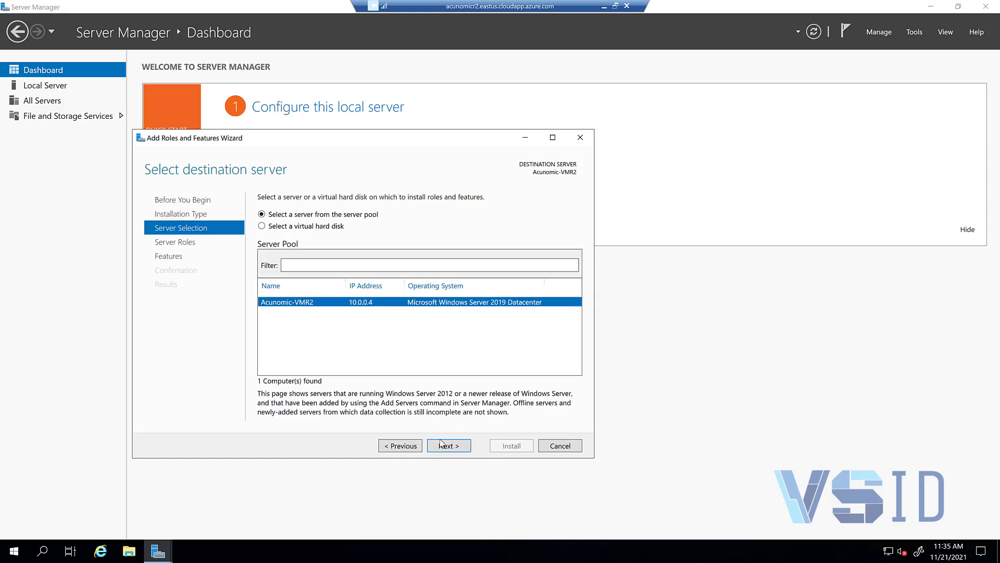
pyautogui.click(449, 447)
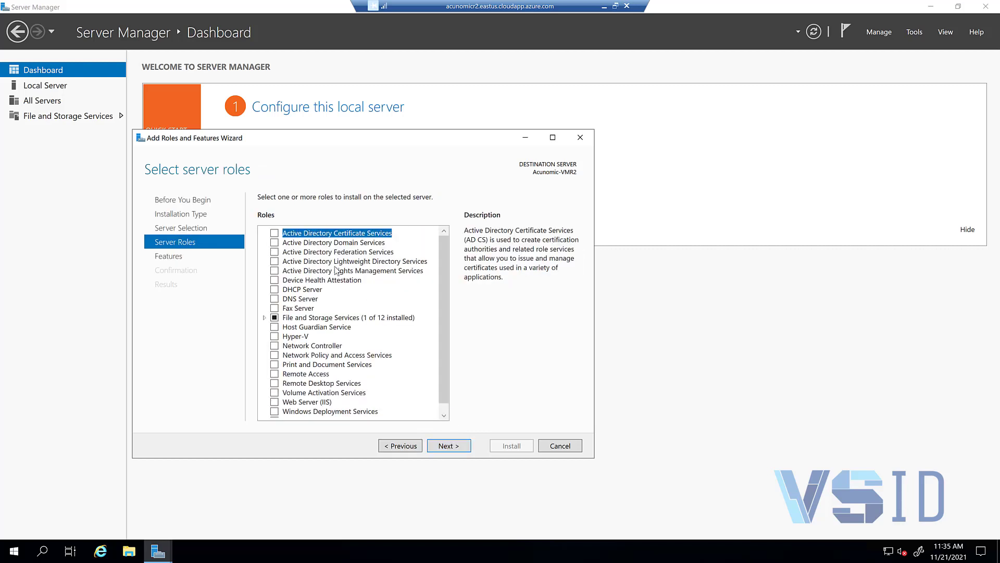
pyautogui.scroll(-1, 413, 377)
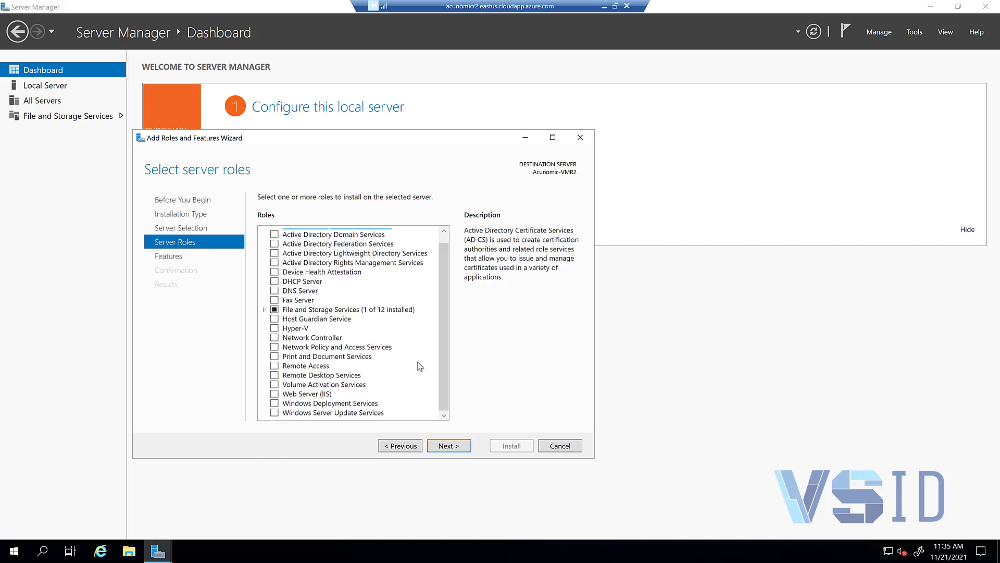
pyautogui.click(275, 395)
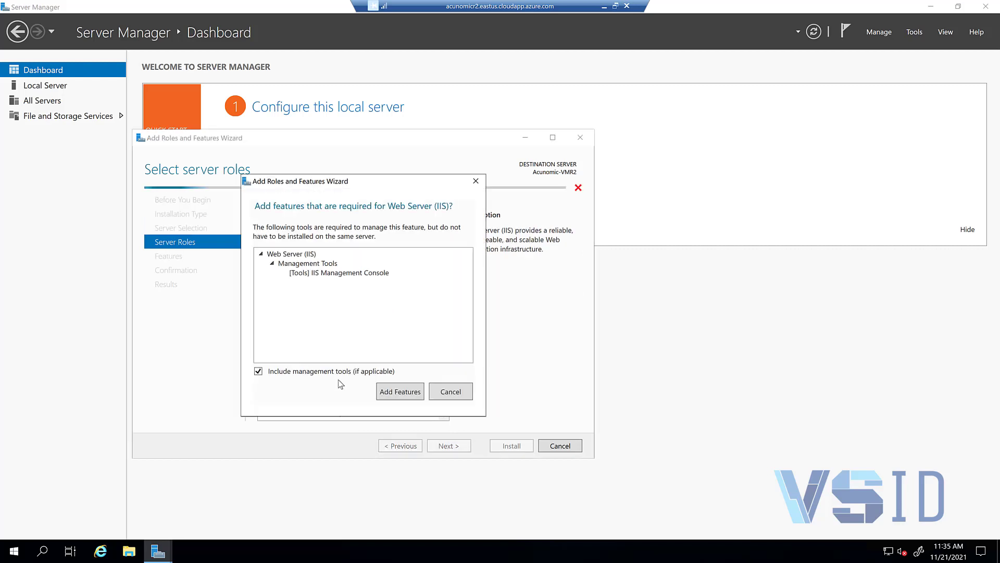
pyautogui.click(408, 394)
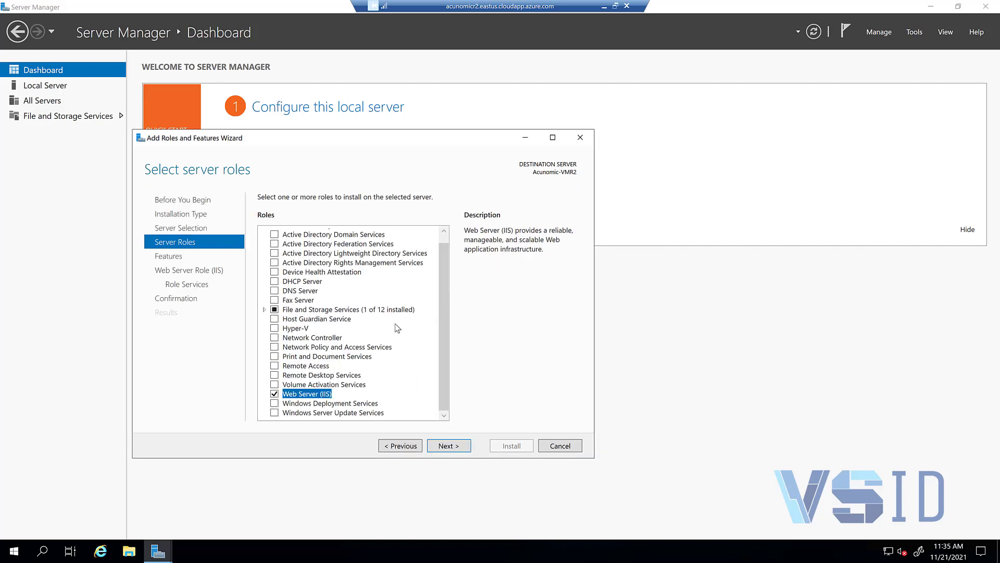
pyautogui.scroll(1, 395, 323)
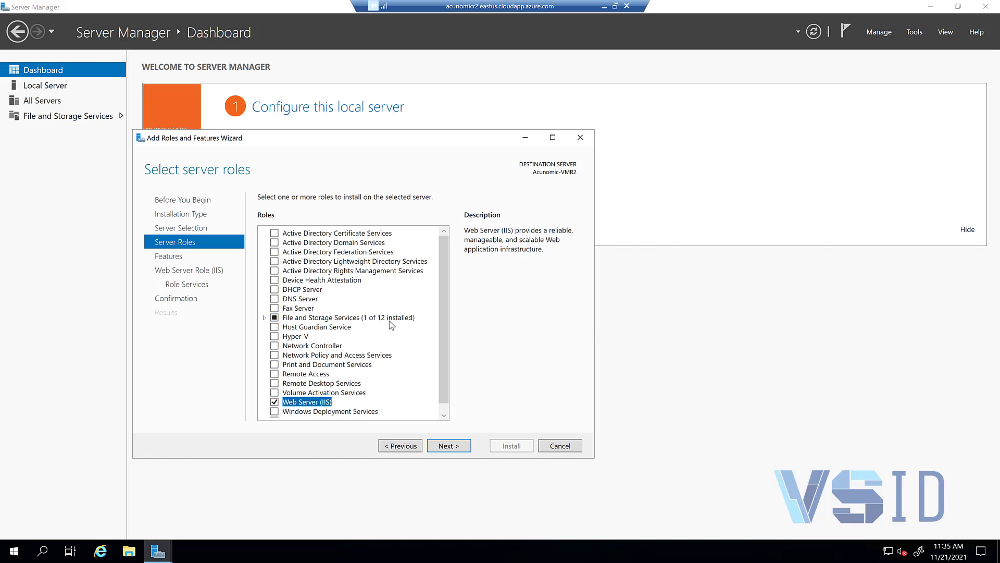
pyautogui.scroll(-1, 393, 326)
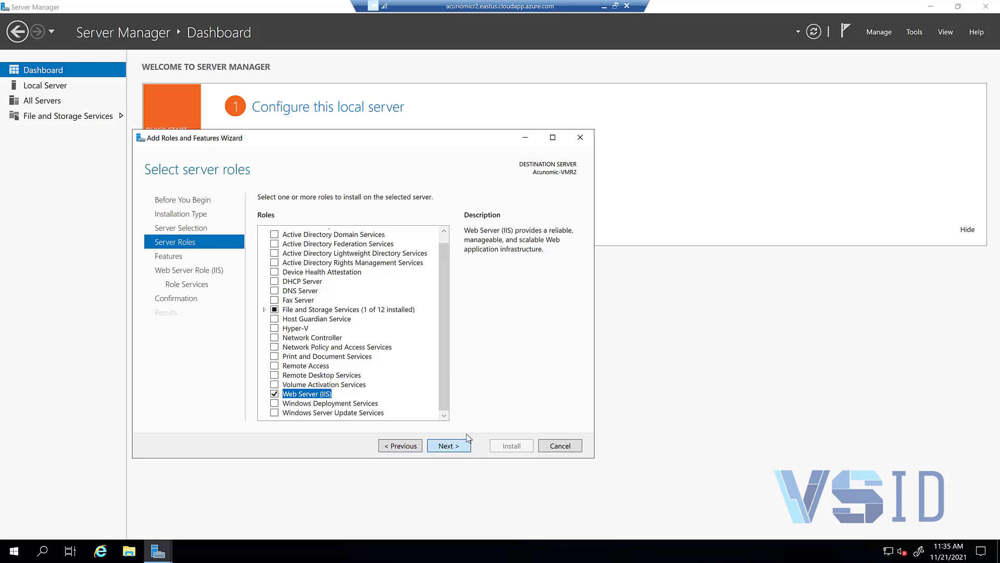
# Step: Add ASP.NET 4.7 under .NET Framework 4.7 Features, then continue past the features list
pyautogui.click(449, 446)
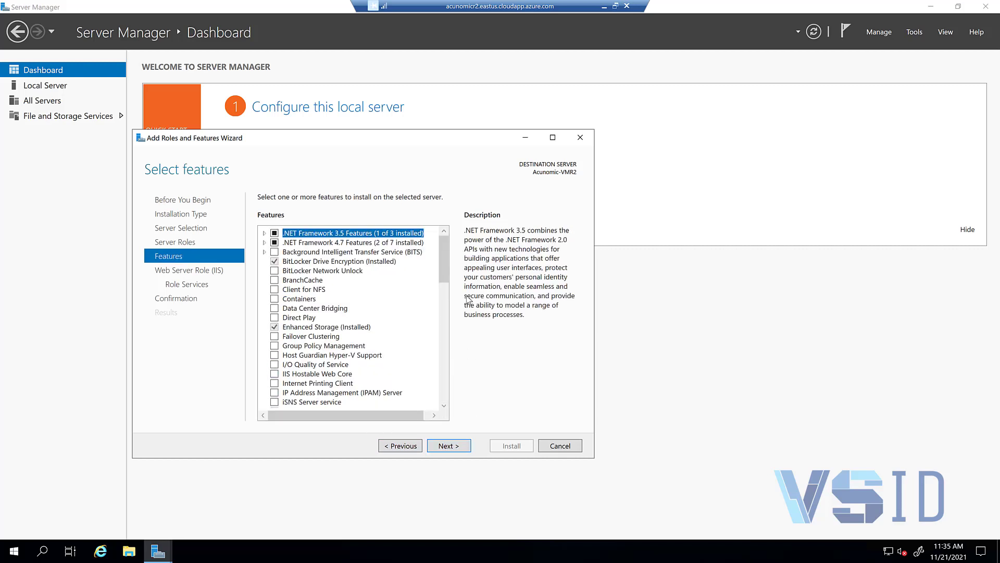
pyautogui.click(264, 243)
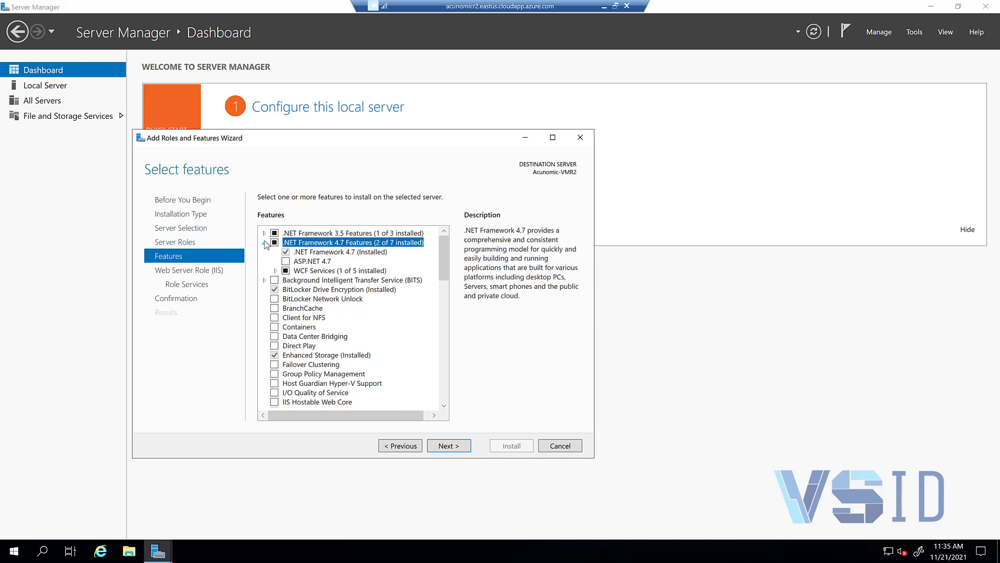
pyautogui.click(285, 261)
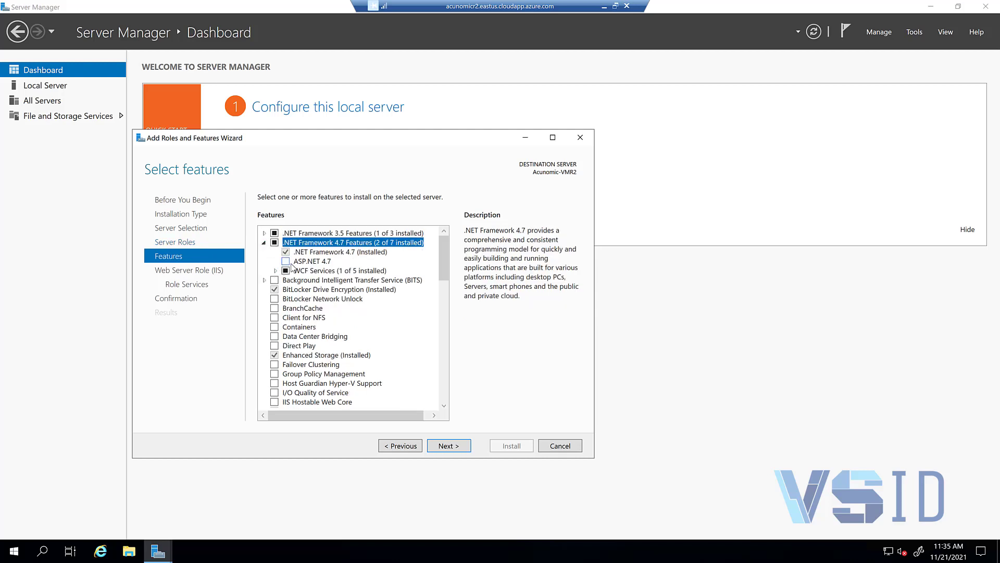
pyautogui.click(264, 234)
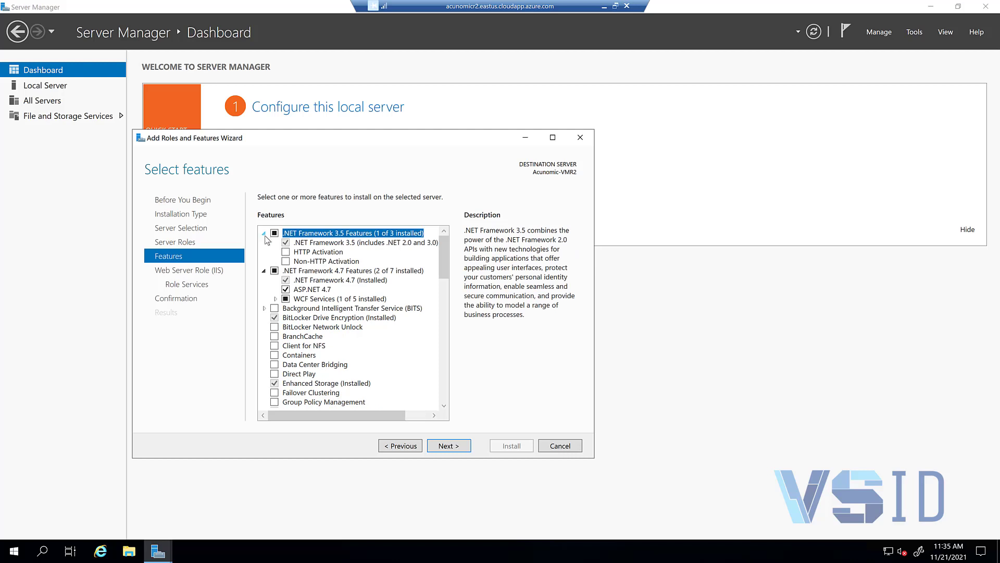
pyautogui.click(264, 233)
pyautogui.scroll(-2, 342, 323)
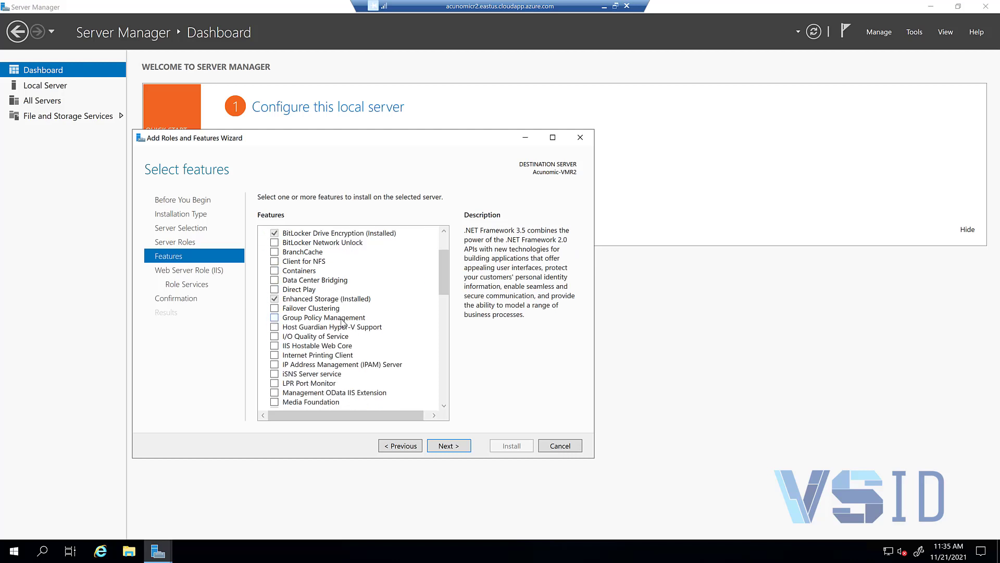
pyautogui.scroll(-11, 342, 322)
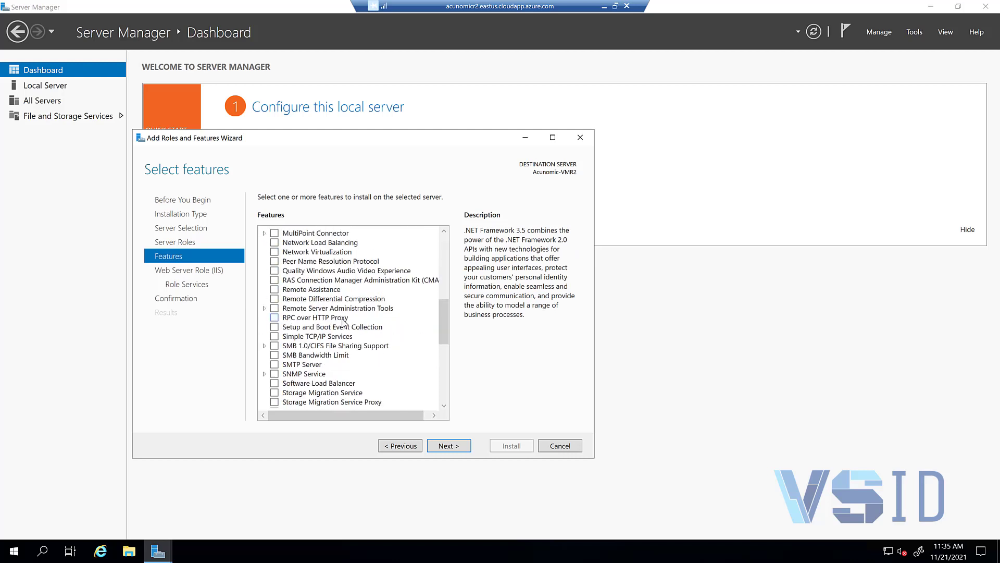
pyautogui.scroll(-2, 363, 344)
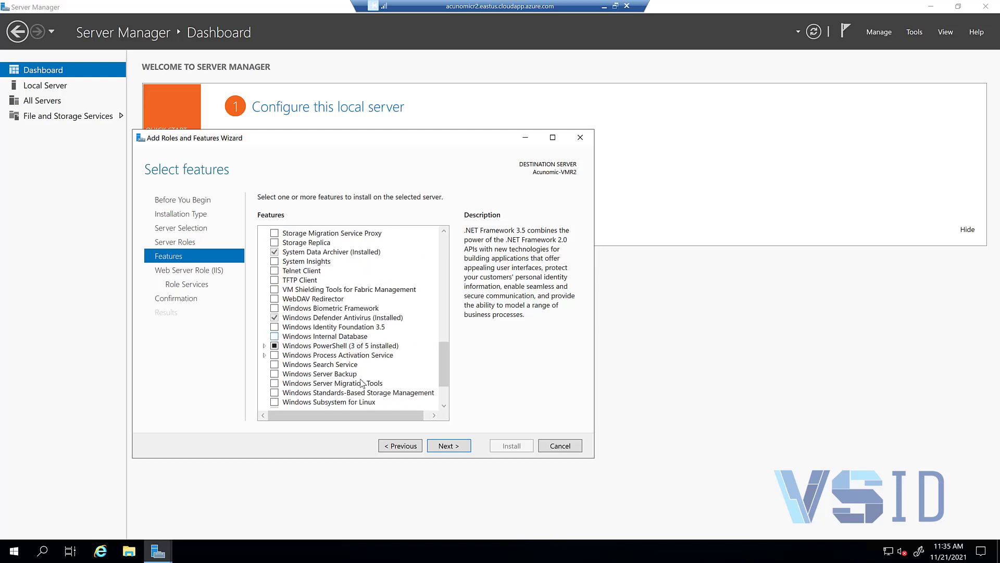
pyautogui.scroll(-2, 346, 375)
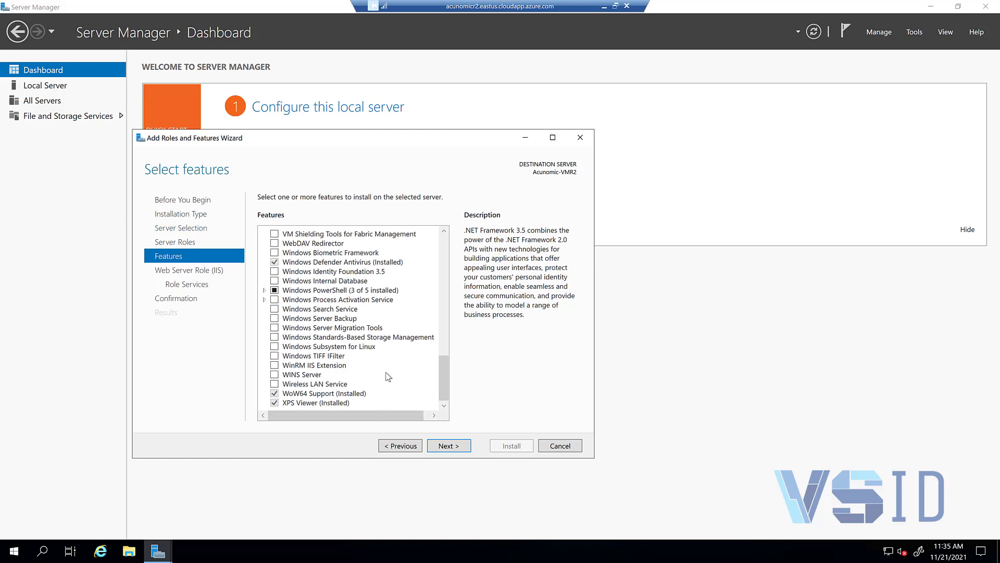
pyautogui.click(438, 446)
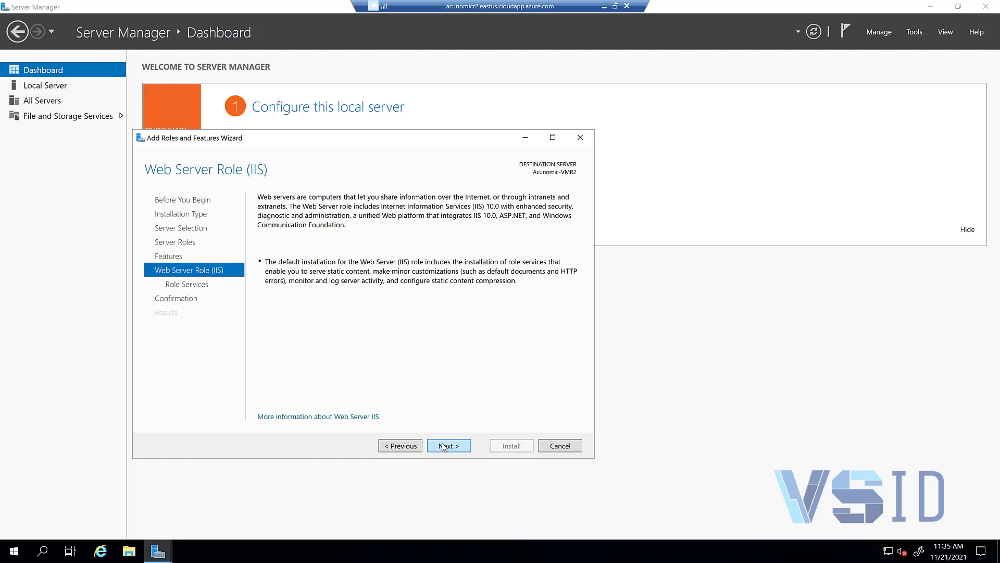
# Step: Review the Application Development role services and install IIS with ASP.NET 4.7 and Management Console
pyautogui.click(442, 446)
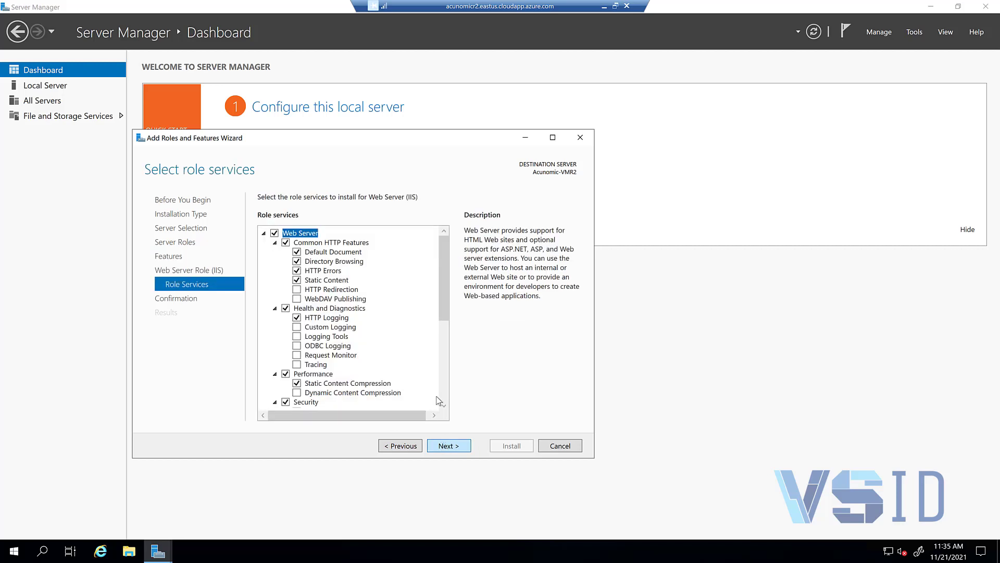
pyautogui.scroll(-6, 404, 291)
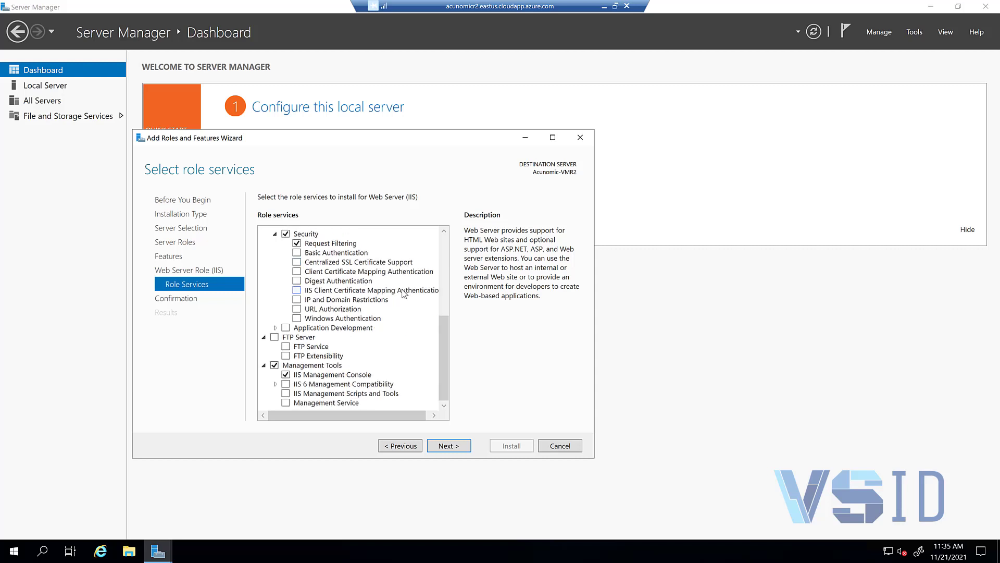
pyautogui.click(275, 327)
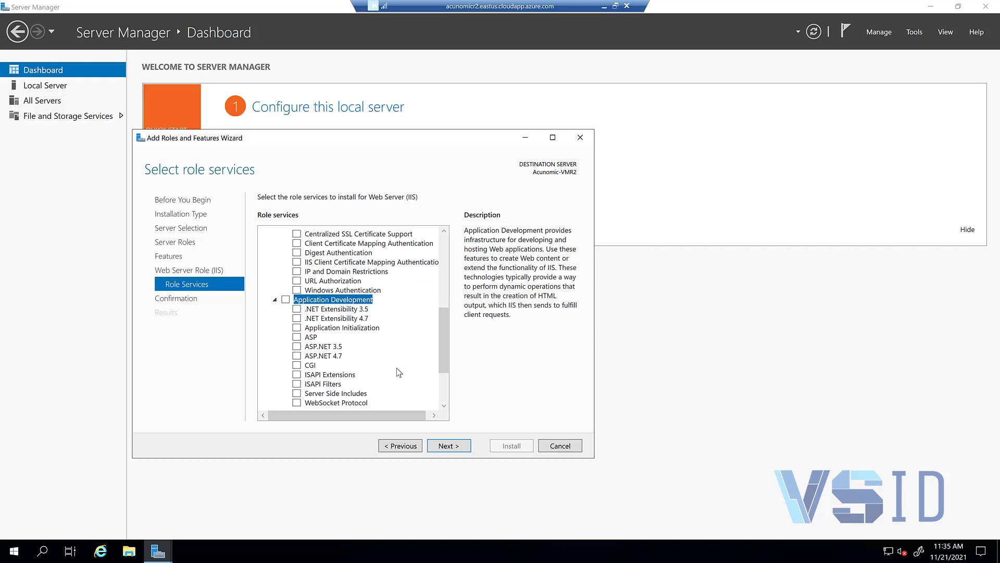
pyautogui.scroll(-3, 396, 368)
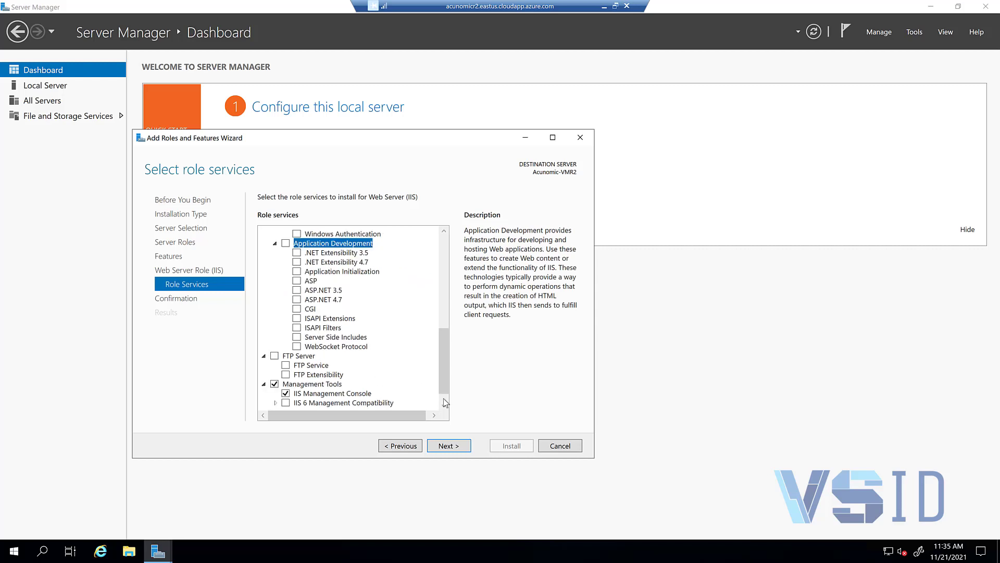
pyautogui.click(448, 446)
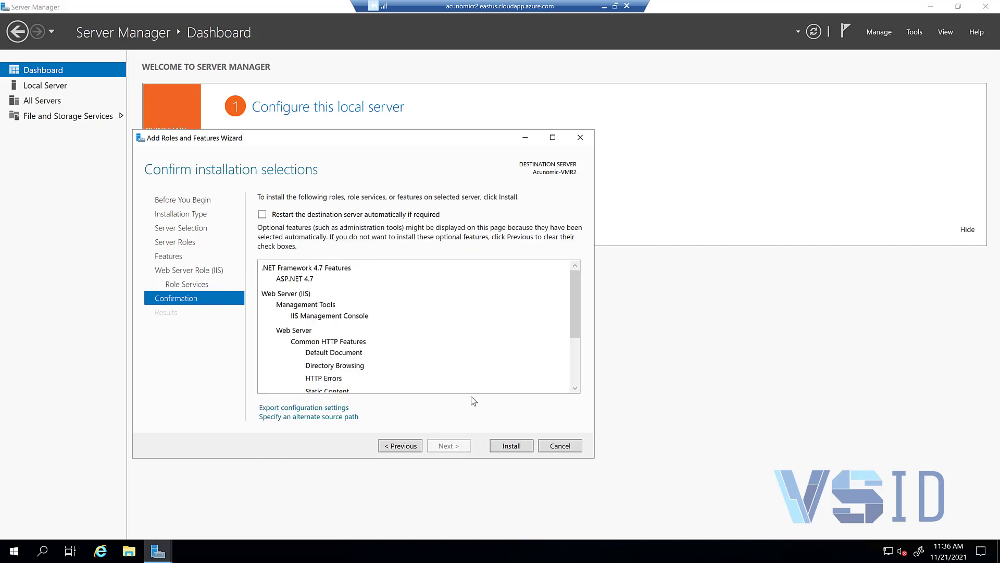
pyautogui.click(505, 448)
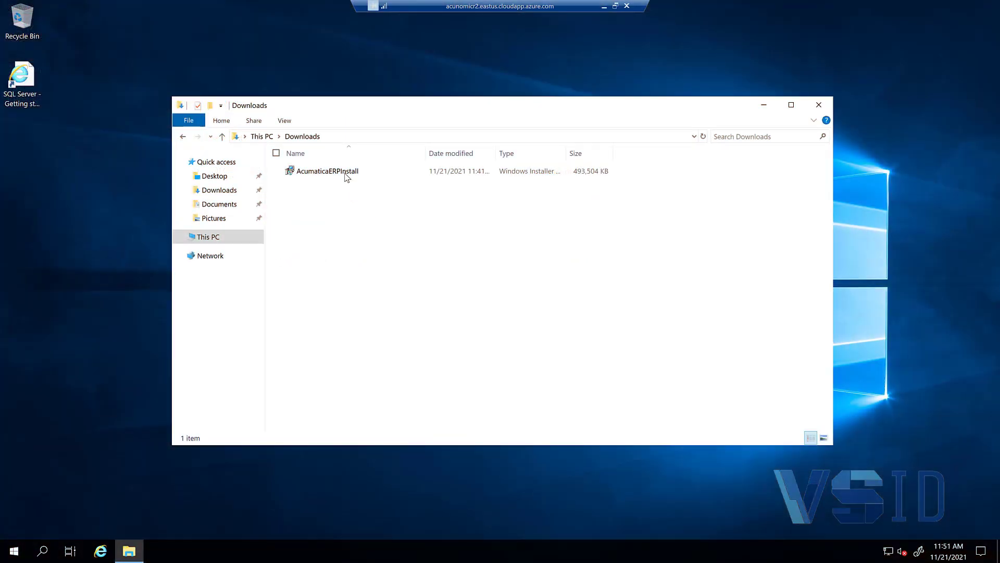
# Step: Launch the AcumaticaERPInstall installer and accept the licence agreement
pyautogui.doubleClick(346, 172)
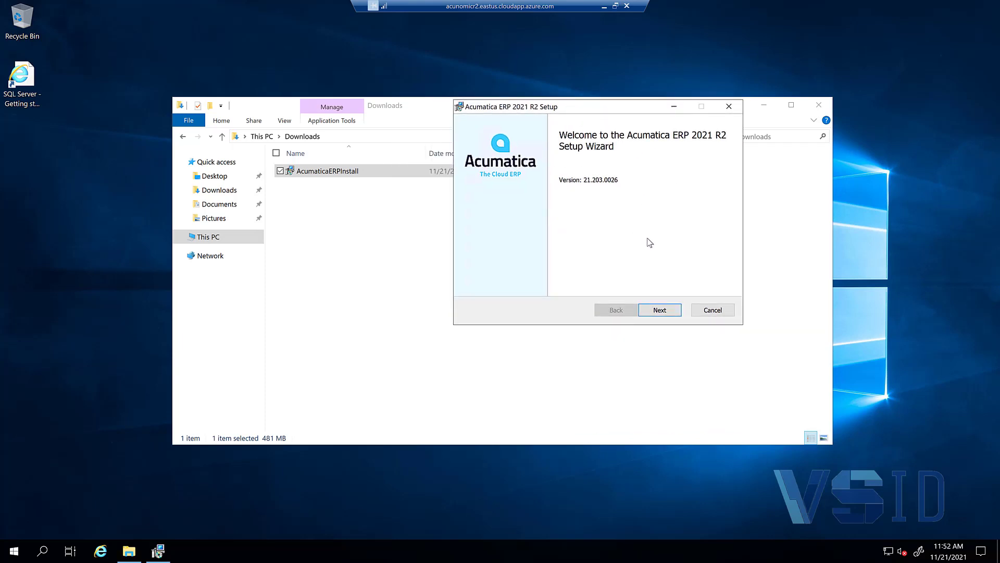
pyautogui.click(660, 311)
pyautogui.click(522, 283)
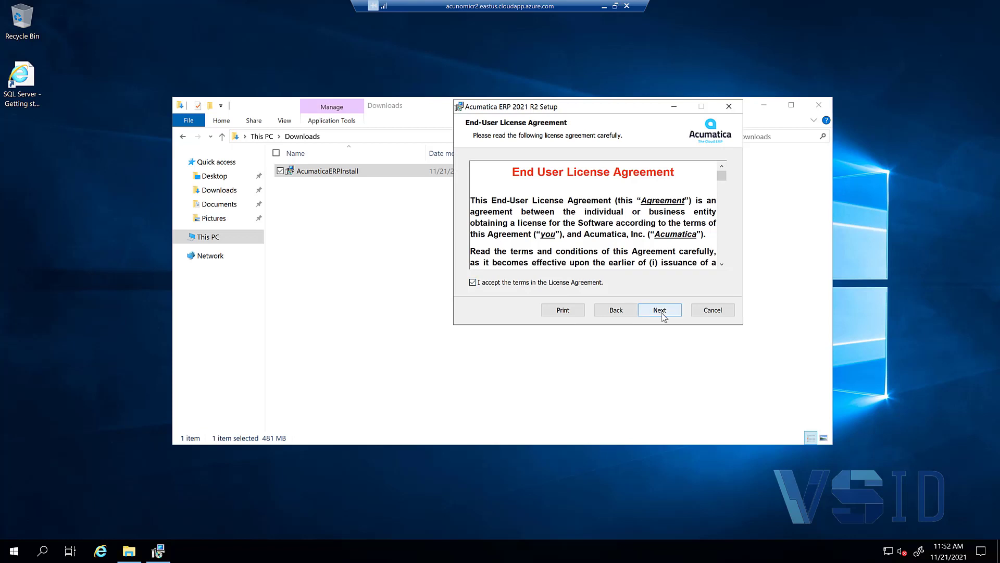
pyautogui.click(661, 312)
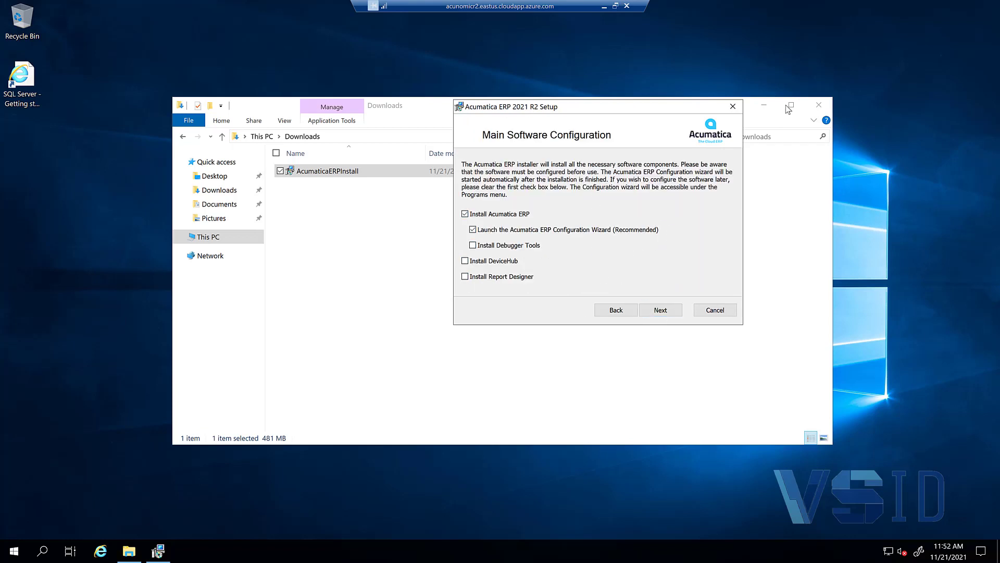
# Step: Keep the default options and the C:\Program Files\Acumatica ERP\ folder, and begin installing
pyautogui.click(819, 105)
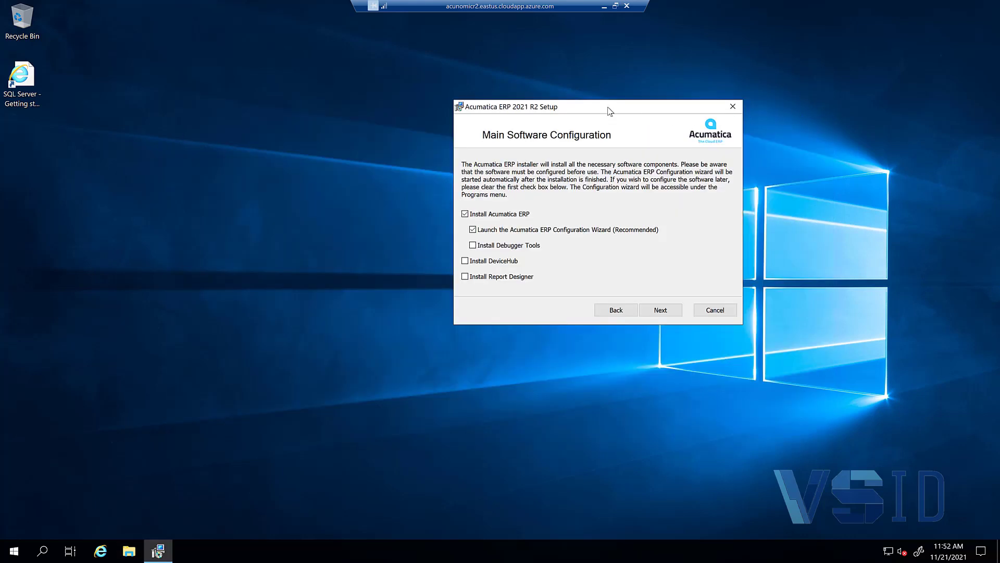
pyautogui.moveTo(609, 109); pyautogui.dragTo(493, 91)
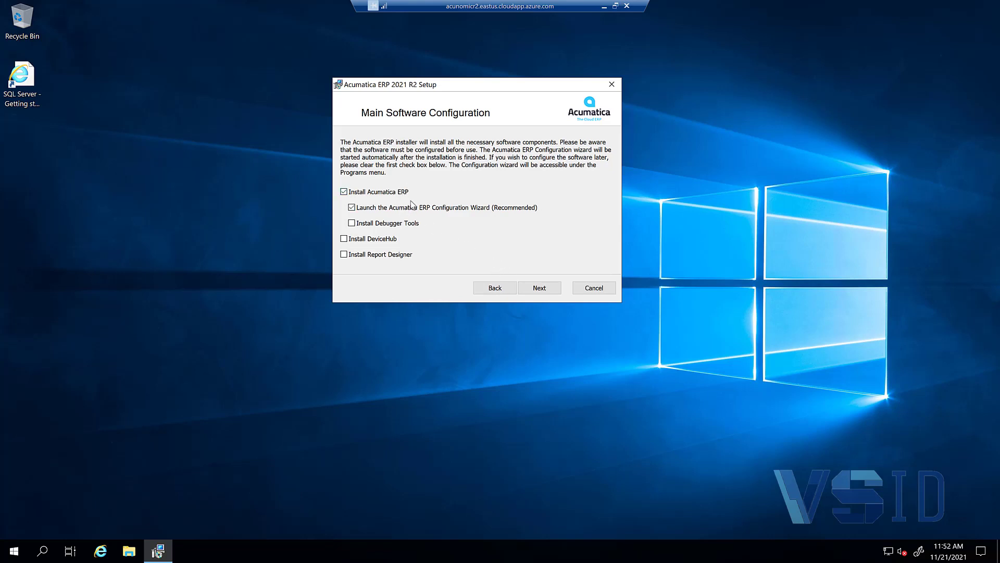
pyautogui.click(540, 288)
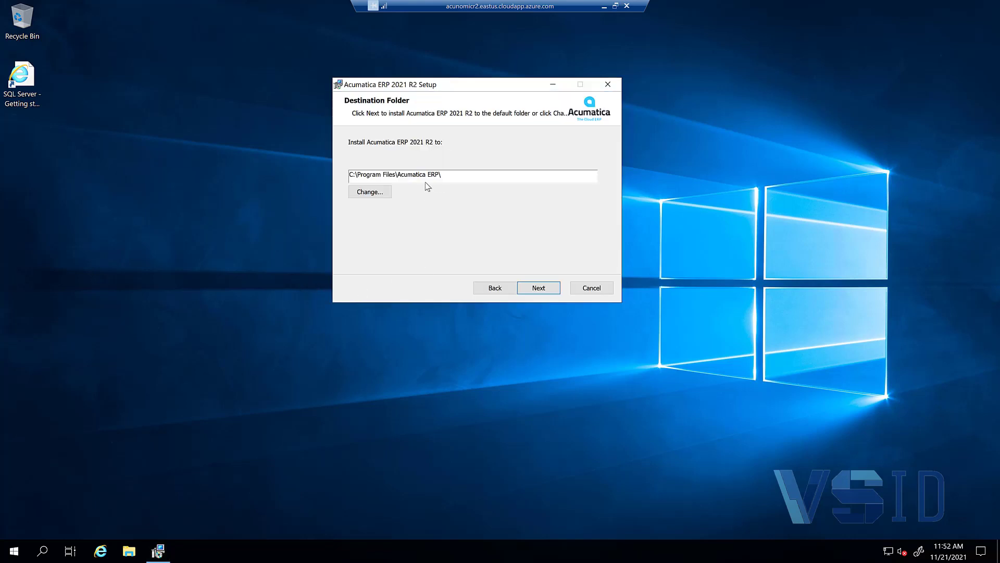
pyautogui.click(540, 287)
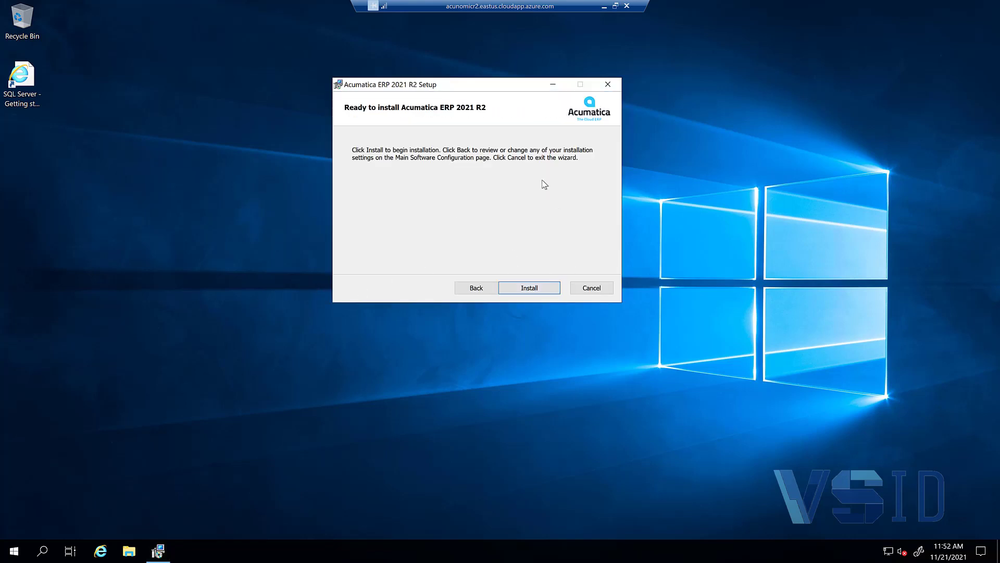
pyautogui.click(544, 288)
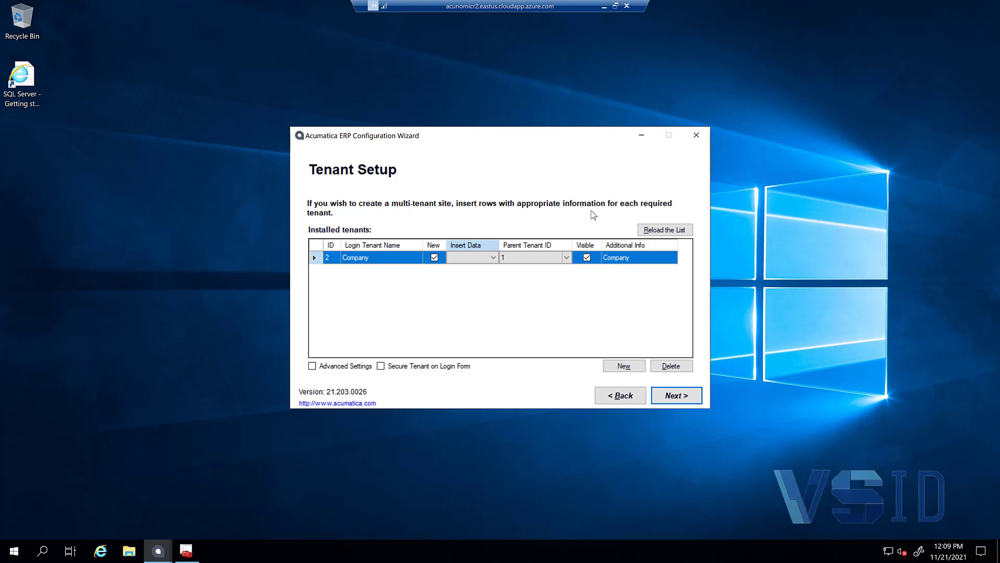
# Step: Set Insert Data to SalesDemo for tenant 2 'Company' and continue to Database Connection
pyautogui.click(491, 257)
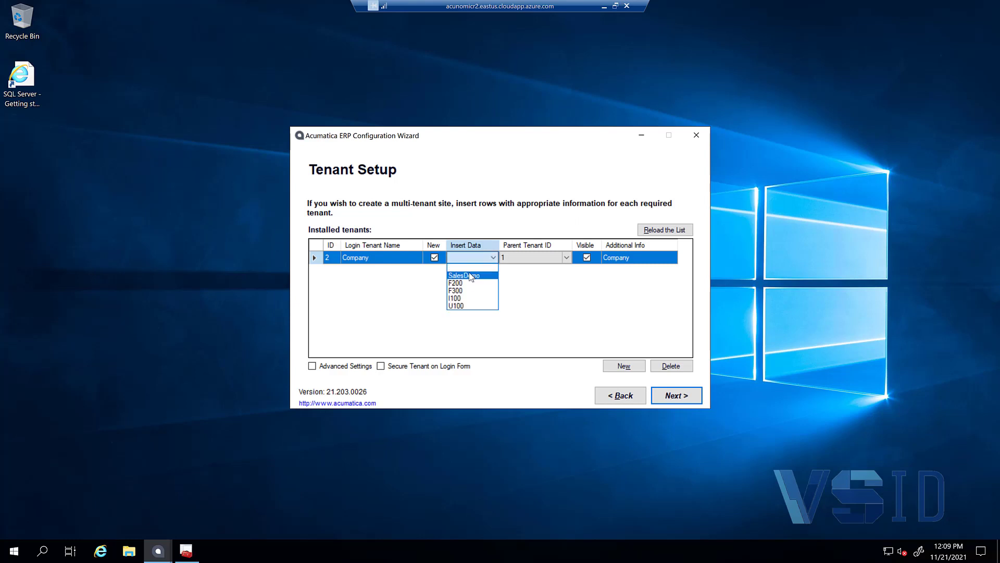
pyautogui.click(471, 276)
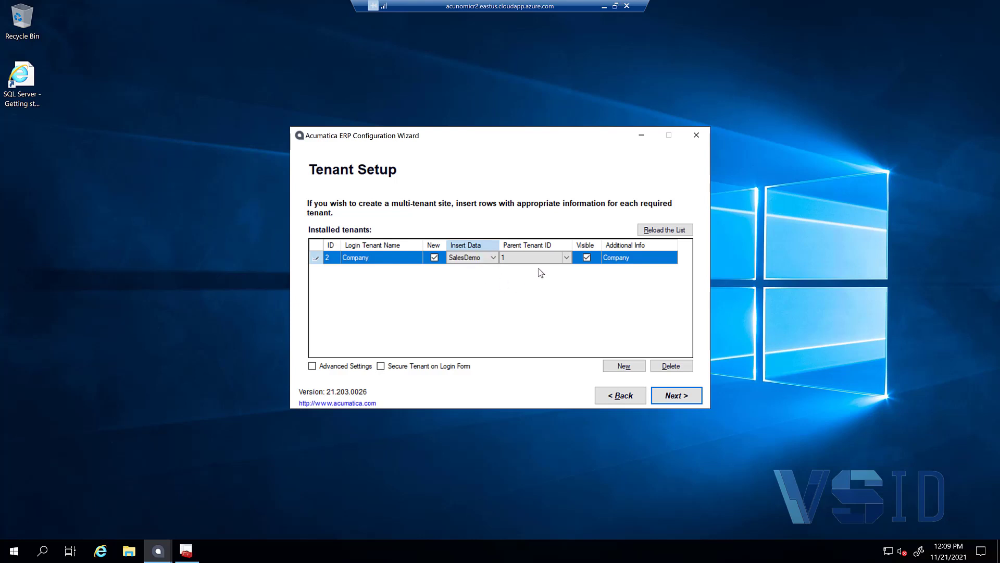
pyautogui.click(555, 257)
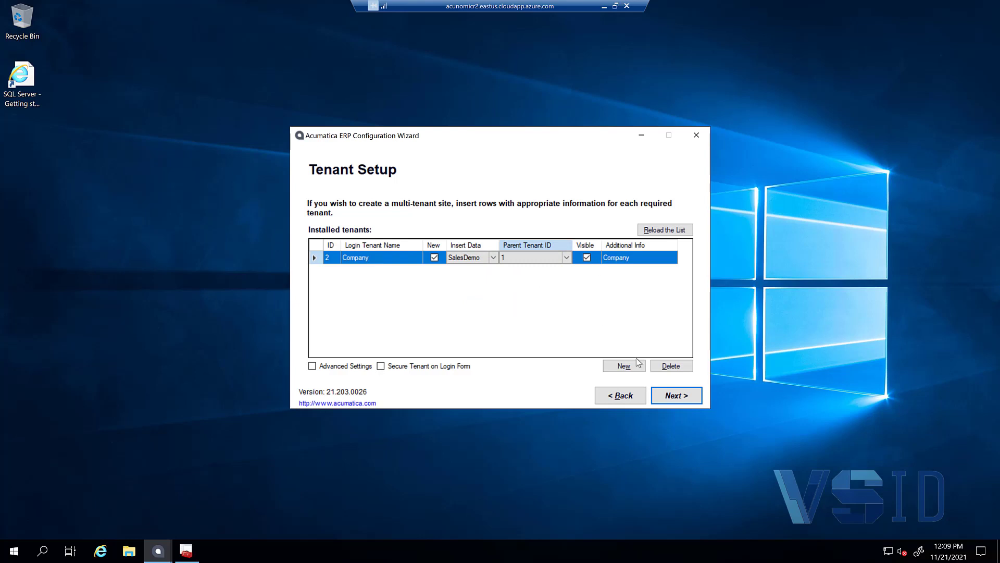
pyautogui.click(684, 396)
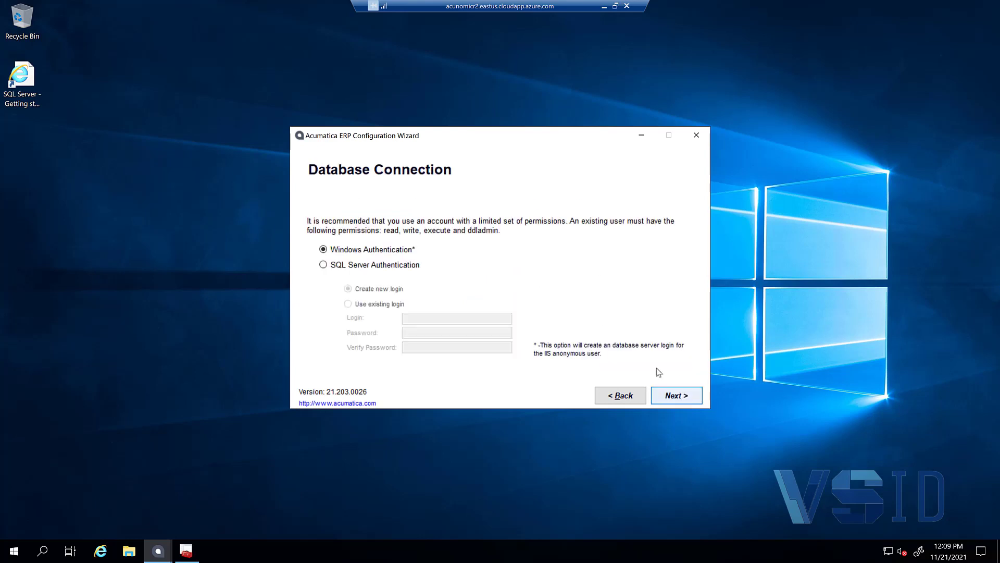
# Step: Choose SQL Server Authentication with an existing login, and enter the login name and password
pyautogui.click(375, 266)
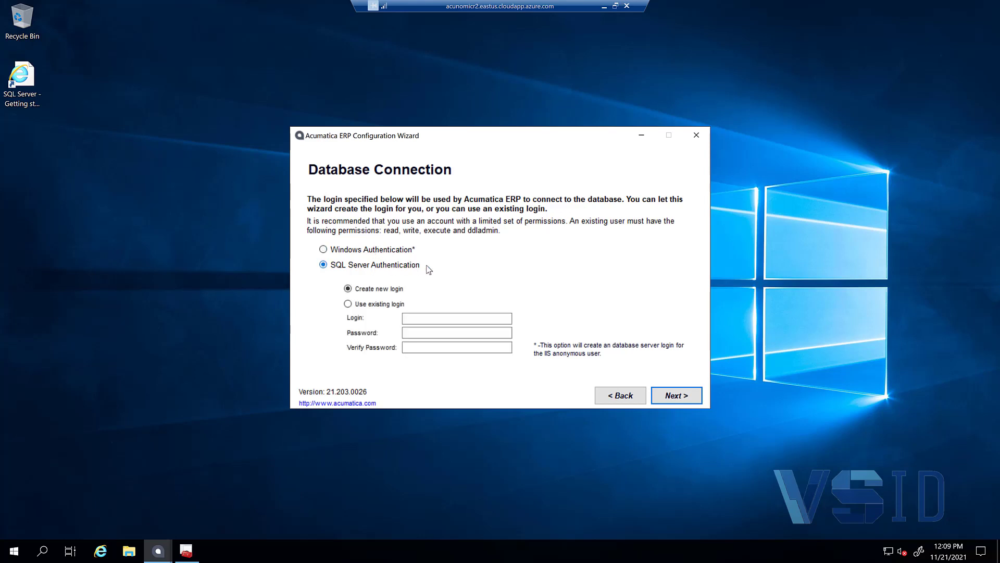
pyautogui.click(390, 305)
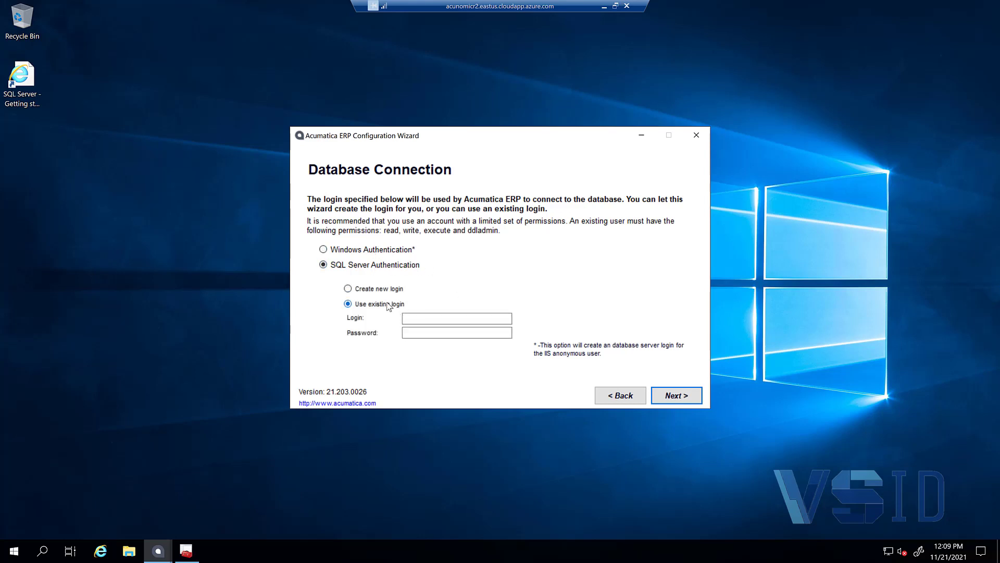
pyautogui.click(430, 319)
pyautogui.click(431, 319)
pyautogui.write('adni')
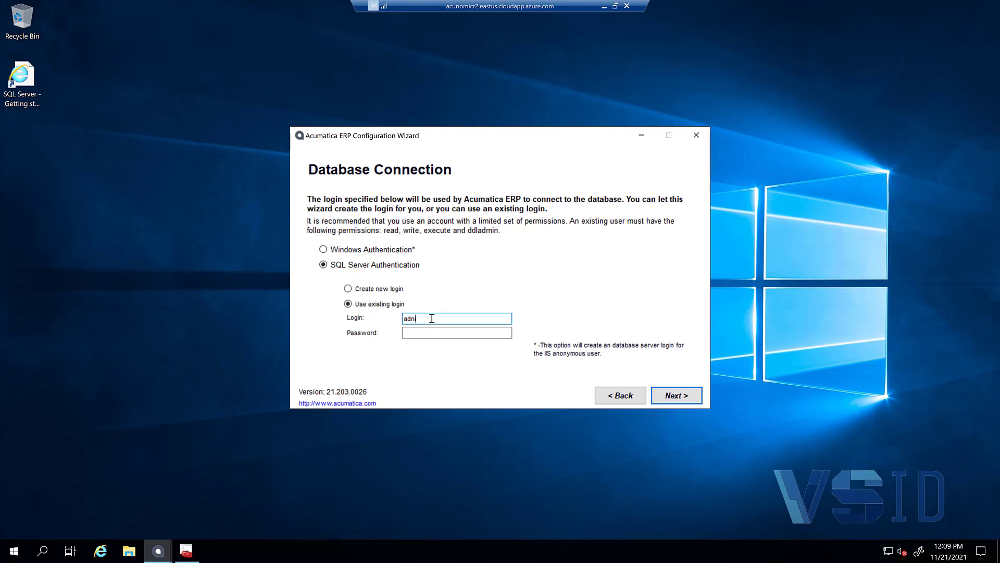
pyautogui.press('BackSpace')
pyautogui.write('minerp')
pyautogui.press('Tab')
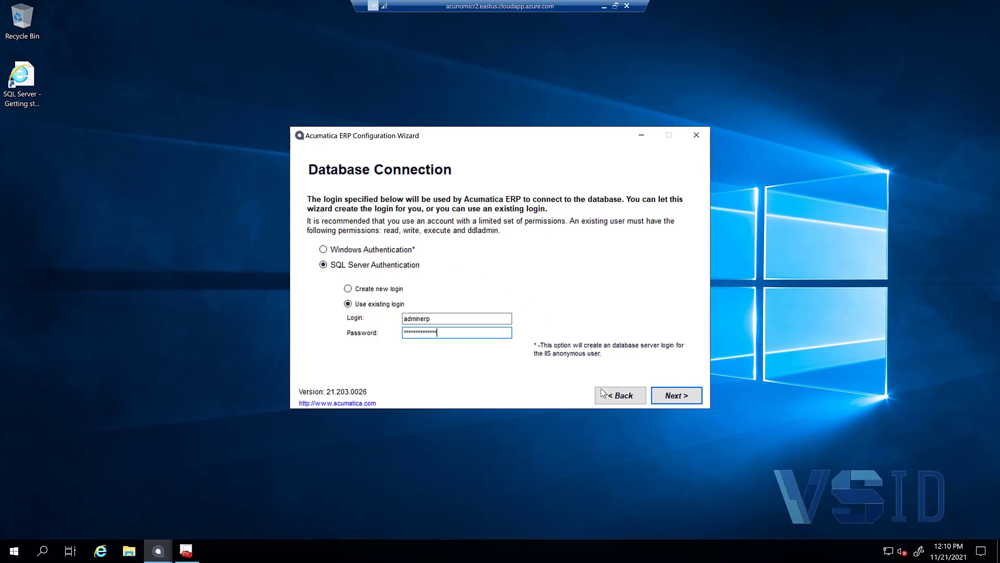
pyautogui.click(680, 399)
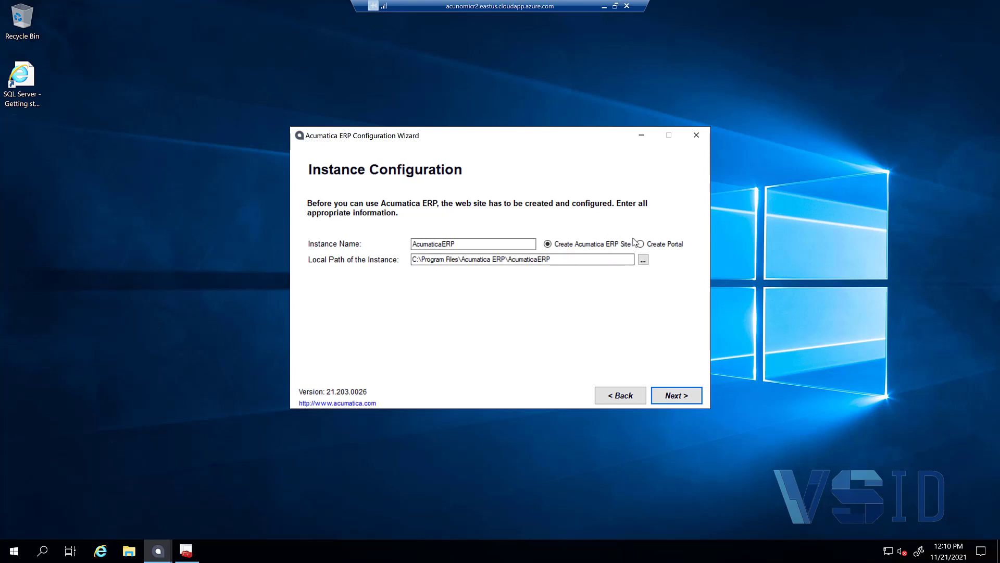
# Step: Keep Default Web Site with virtual directory AcumaticaERP on the existing DefaultAppPool
pyautogui.click(682, 398)
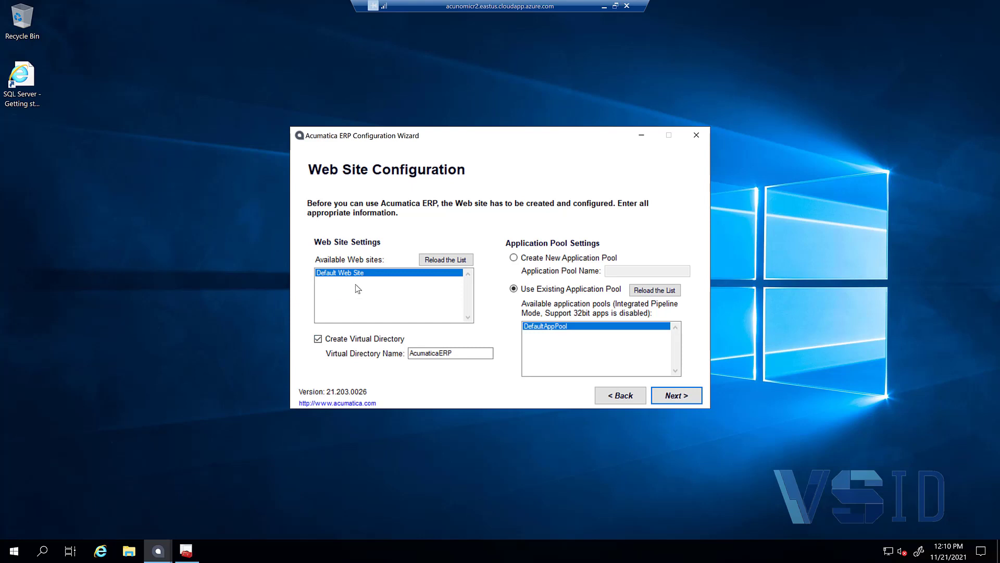
pyautogui.click(354, 341)
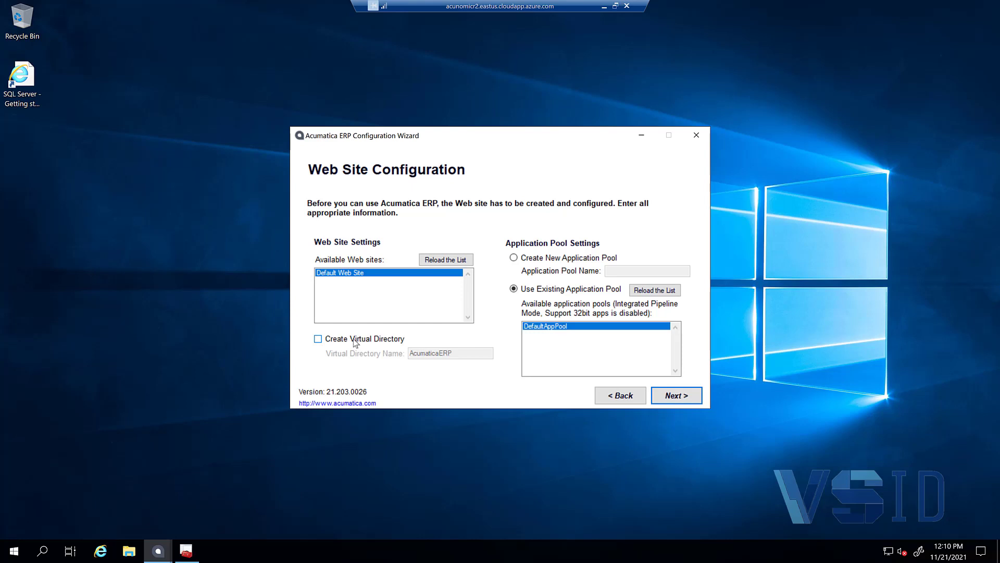
pyautogui.click(354, 341)
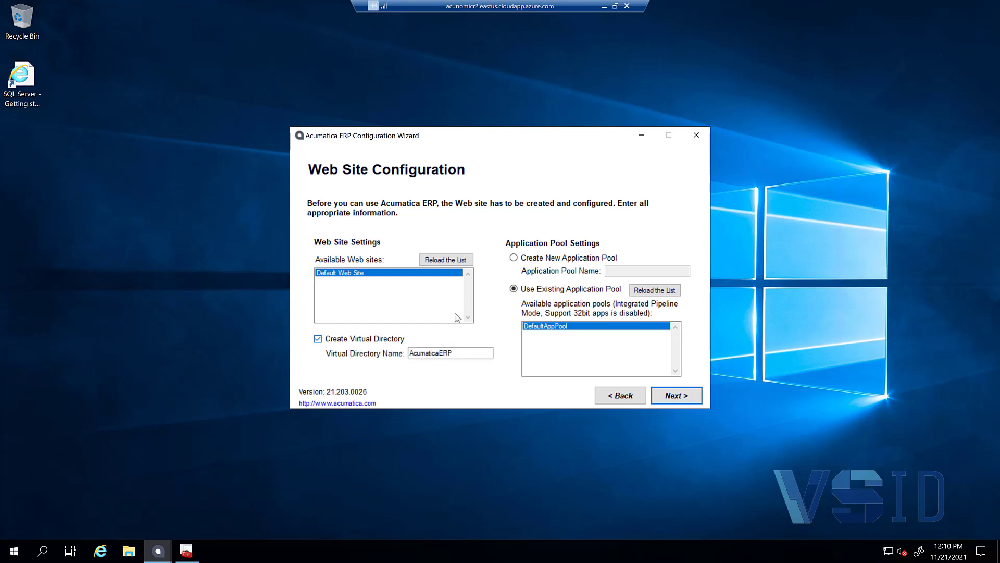
pyautogui.click(459, 354)
pyautogui.click(670, 395)
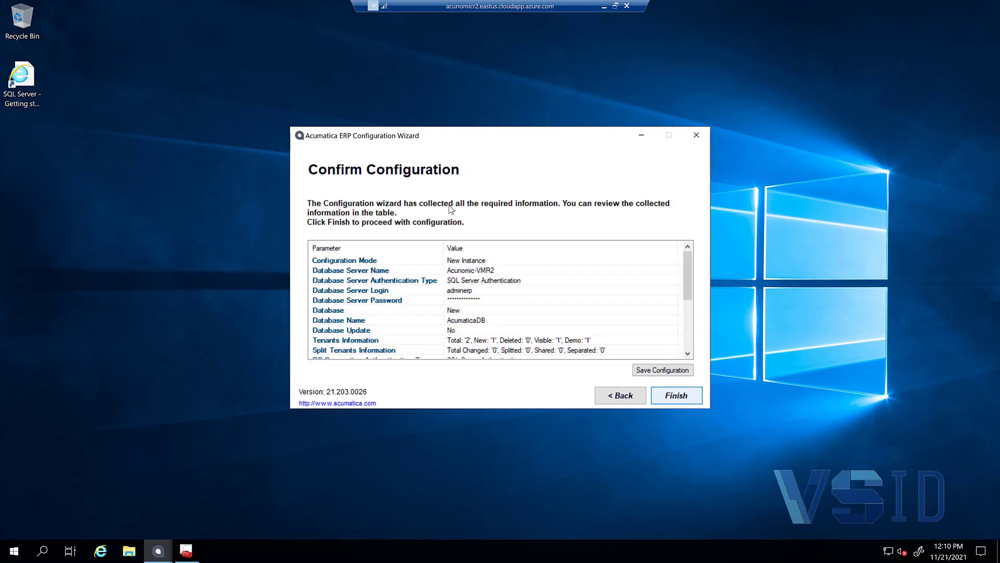
# Step: Save the configuration as InstallConfig in Downloads, then run the configuration
pyautogui.click(653, 370)
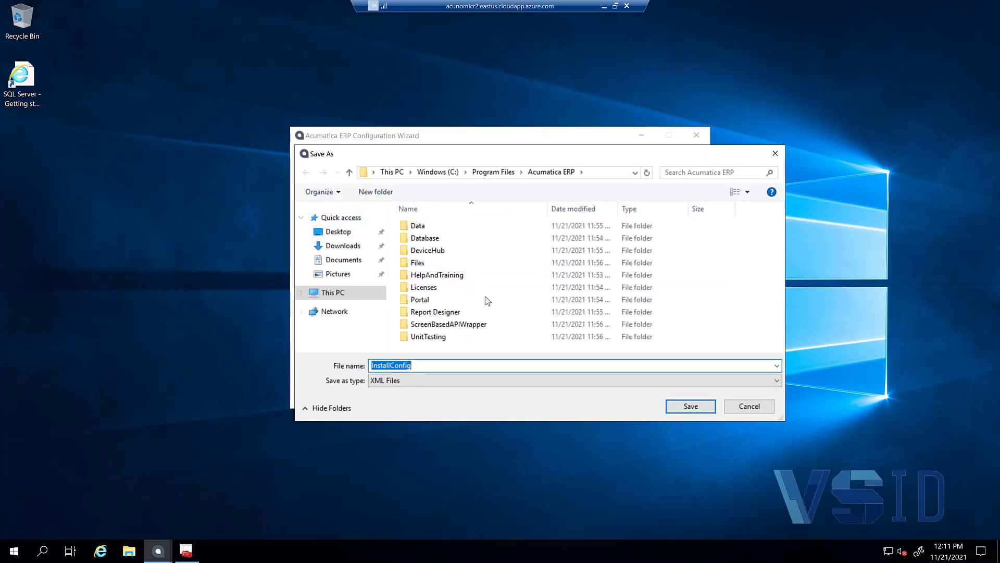
pyautogui.click(693, 406)
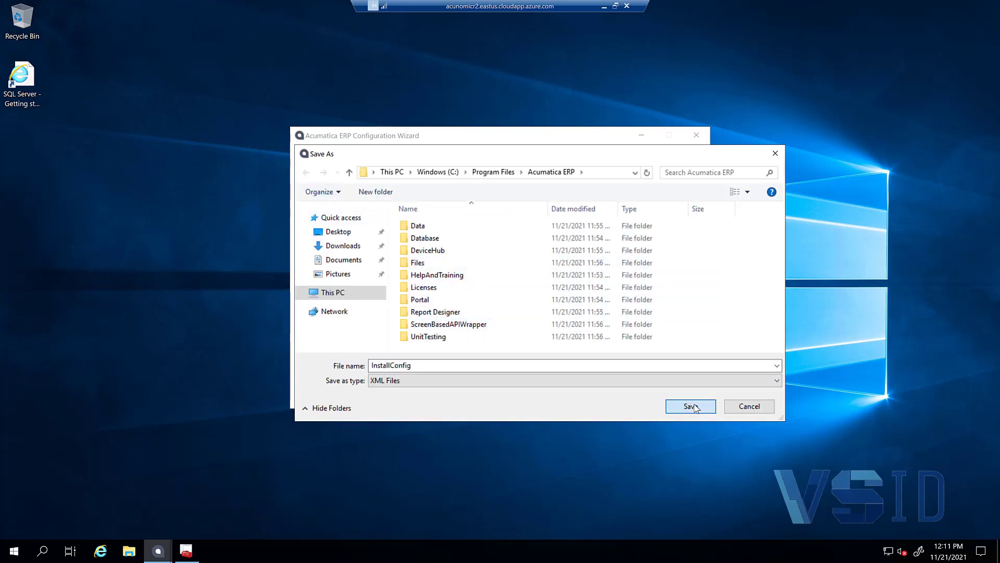
pyautogui.click(340, 250)
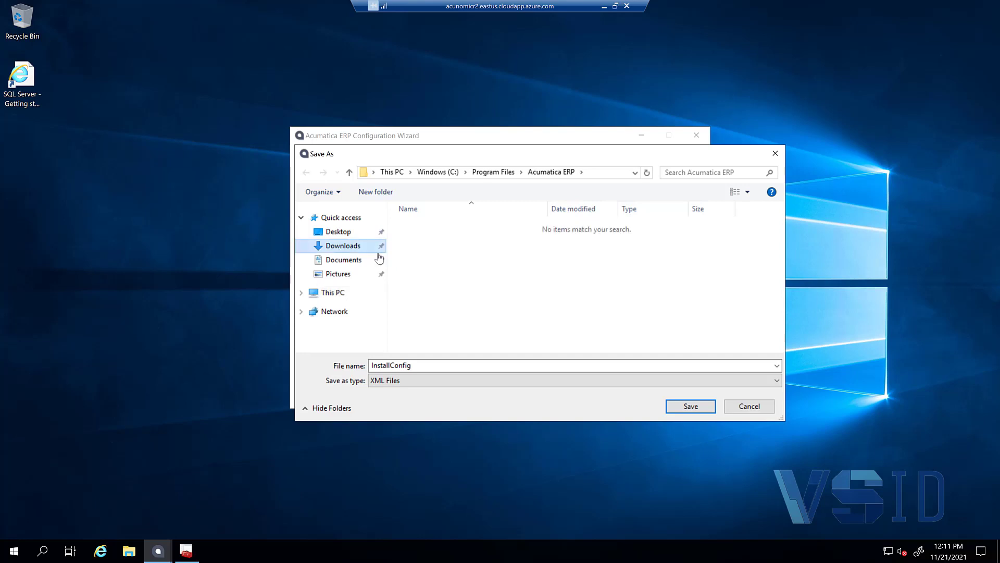
pyautogui.click(686, 408)
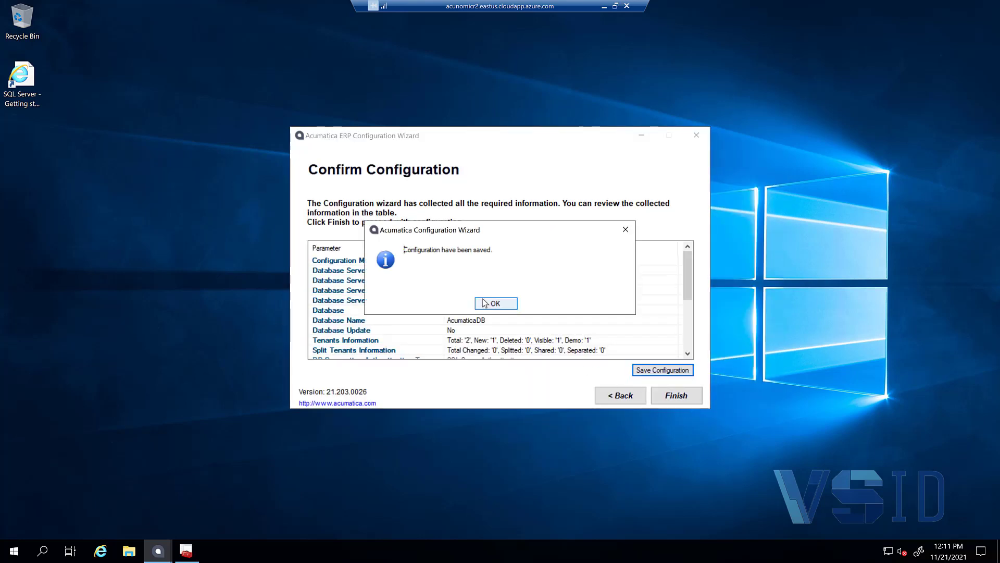
pyautogui.click(483, 302)
pyautogui.click(677, 397)
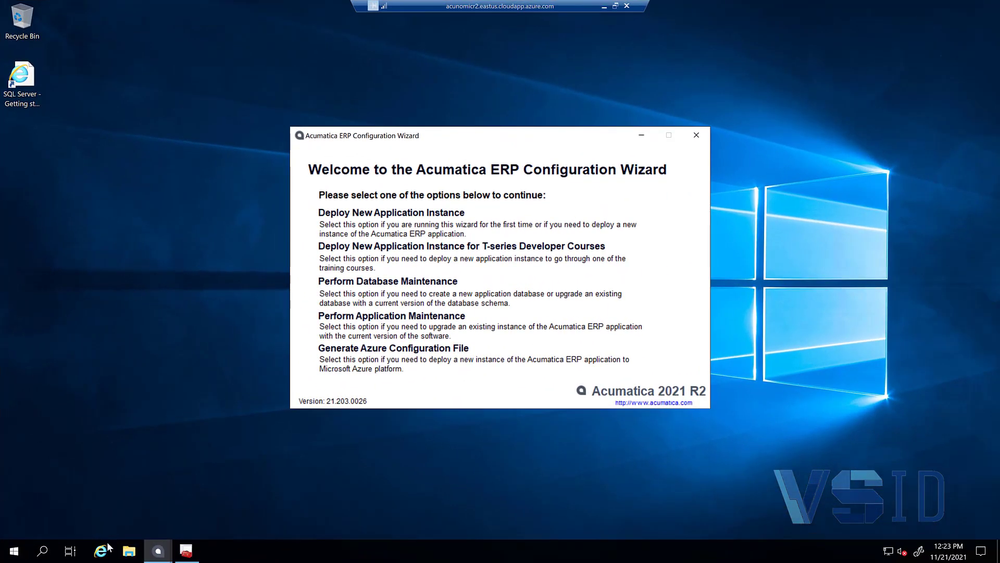
# Step: Launch SQL Server Management Studio from the Microsoft SQL Server Tools 18 Start menu group
pyautogui.click(15, 553)
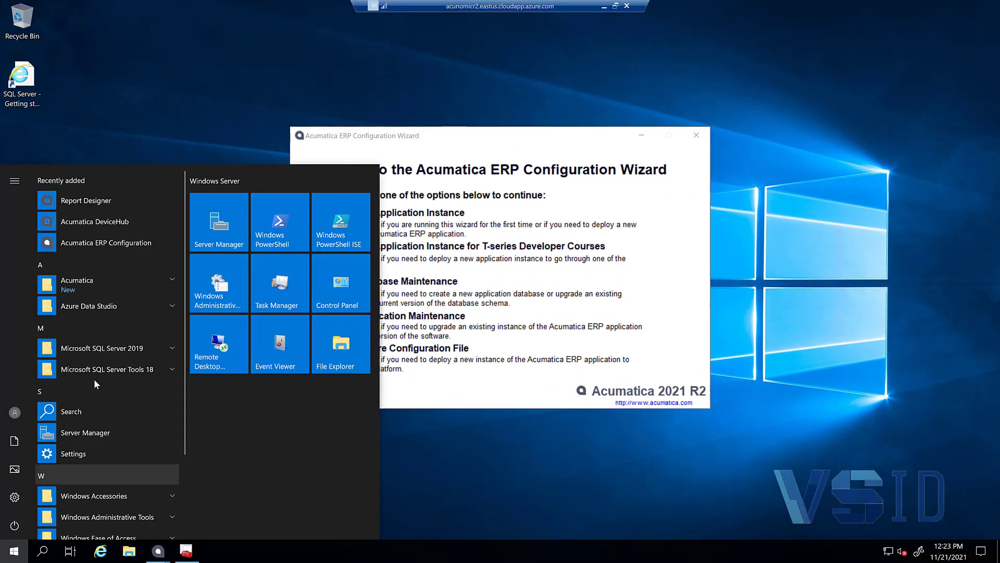
pyautogui.click(101, 371)
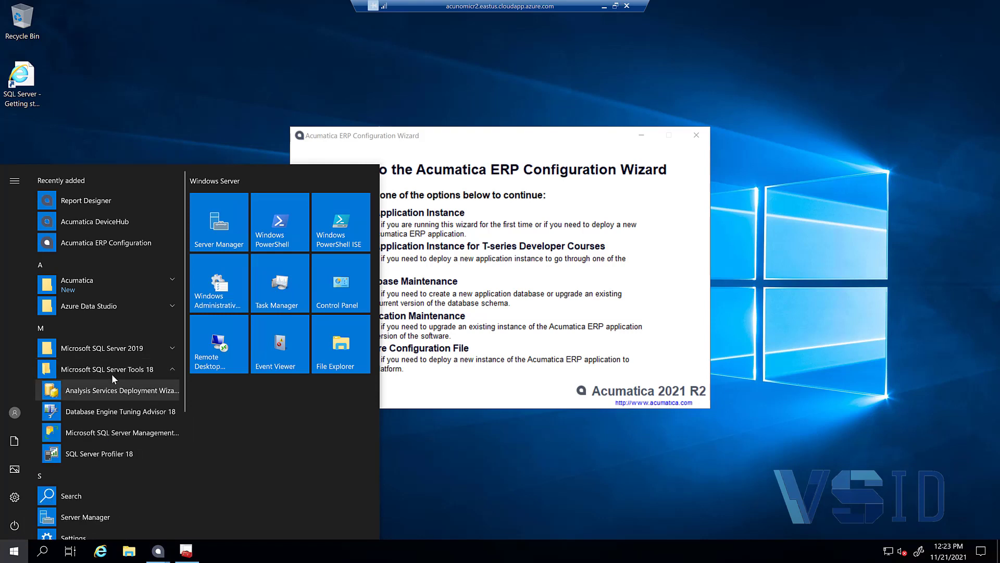
pyautogui.click(113, 437)
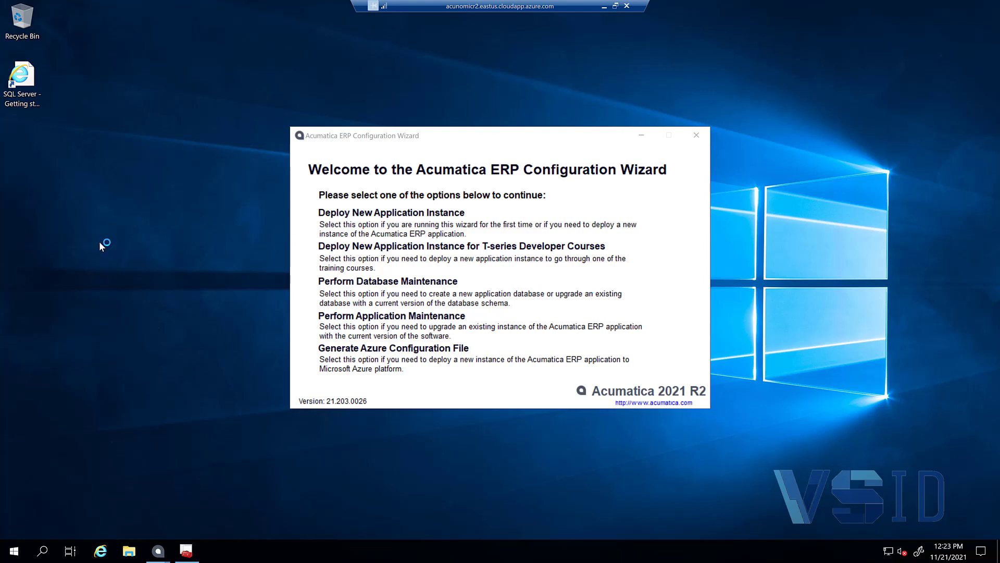
# Step: Find Internet Information Services (IIS) Manager by searching 'inter' in the Start menu and open it
pyautogui.click(14, 550)
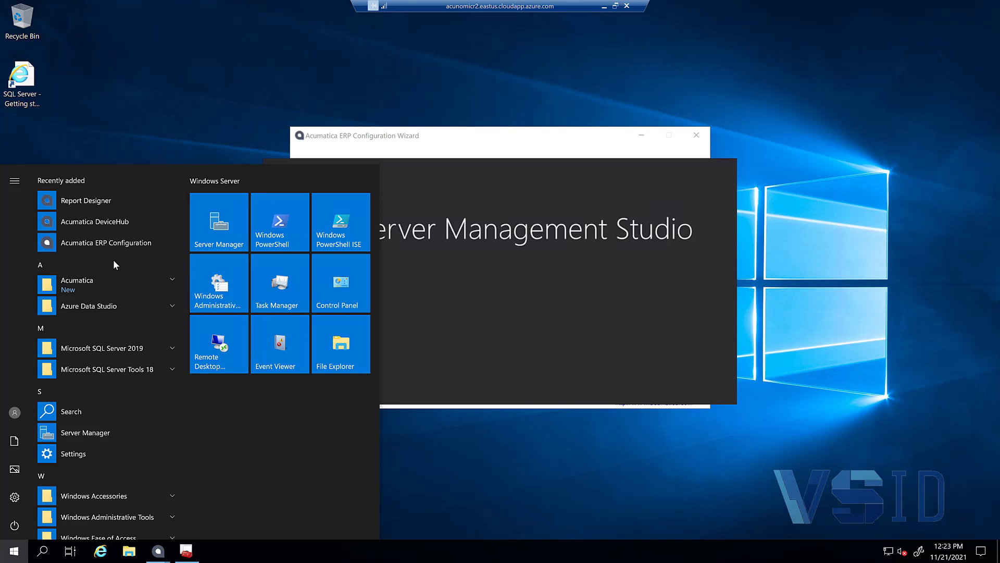
pyautogui.scroll(-3, 117, 339)
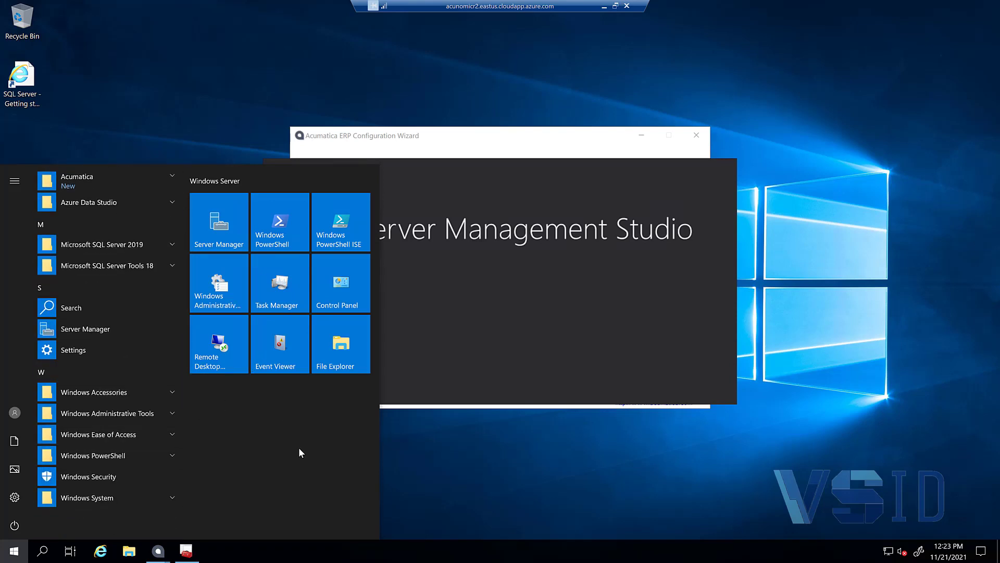
pyautogui.write('inter')
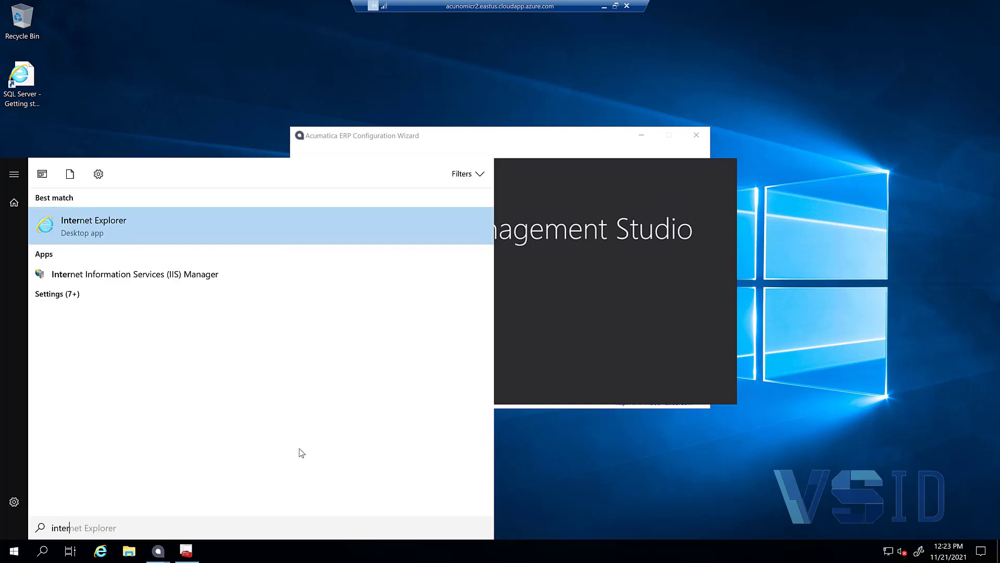
pyautogui.click(155, 273)
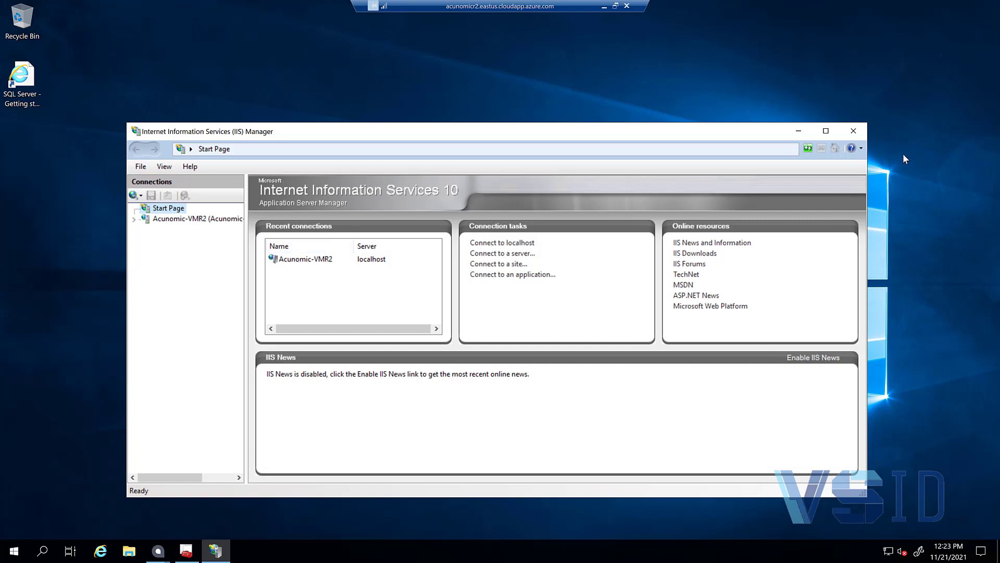
# Step: Maximize IIS Manager, locate AcumaticaERP under Default Web Site, and browse the default site on http port 80
pyautogui.click(826, 132)
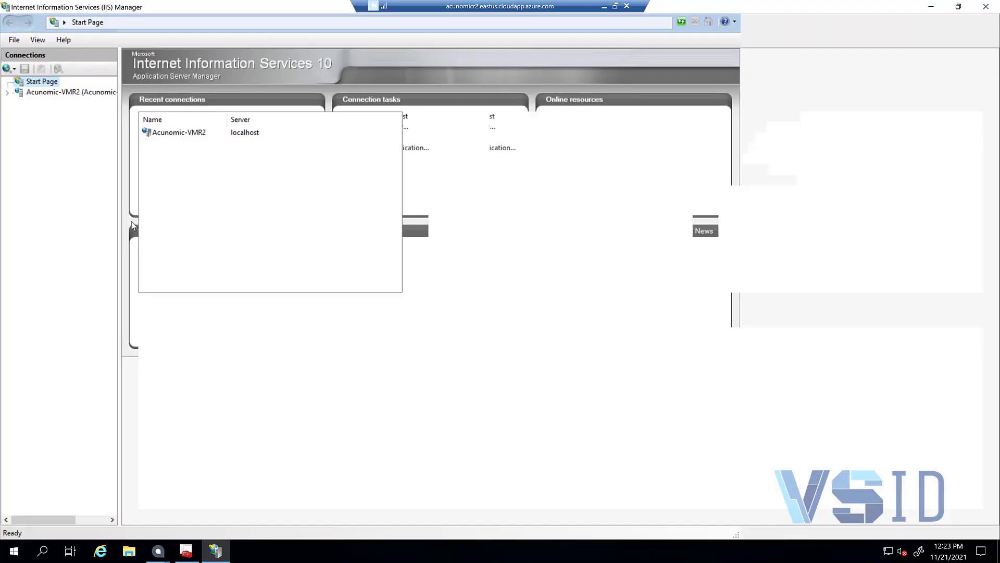
pyautogui.click(14, 93)
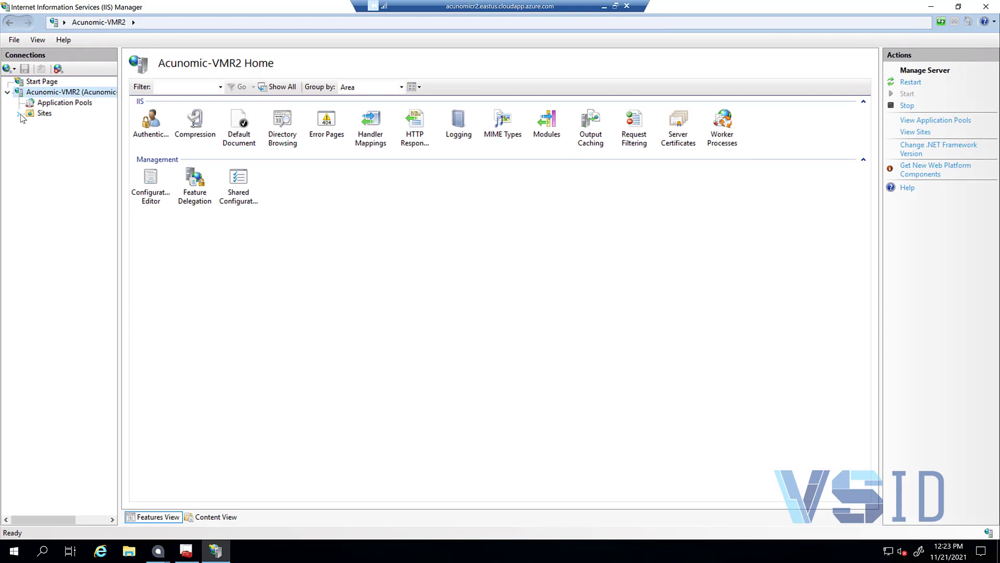
pyautogui.click(20, 115)
pyautogui.click(29, 124)
pyautogui.click(72, 135)
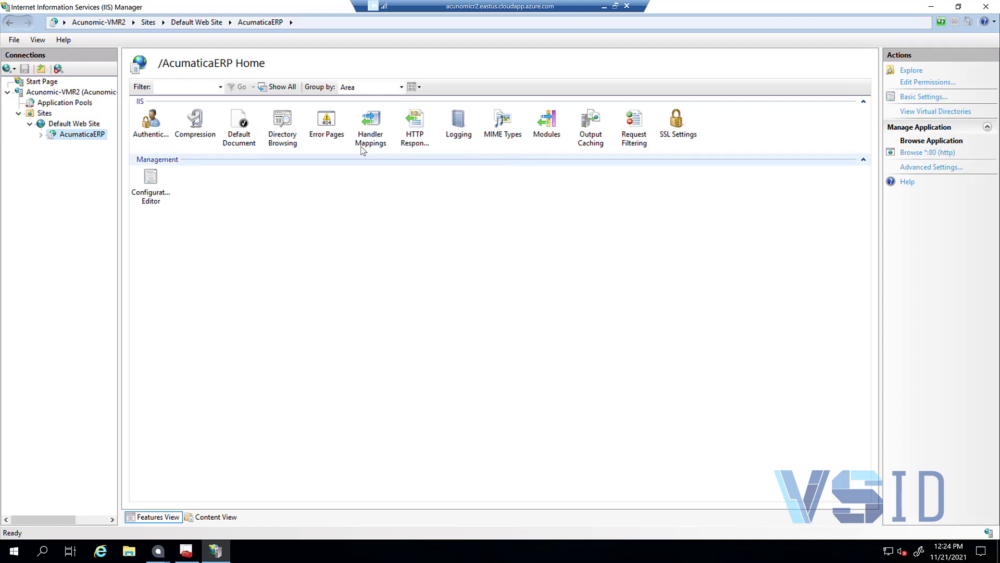
pyautogui.click(71, 126)
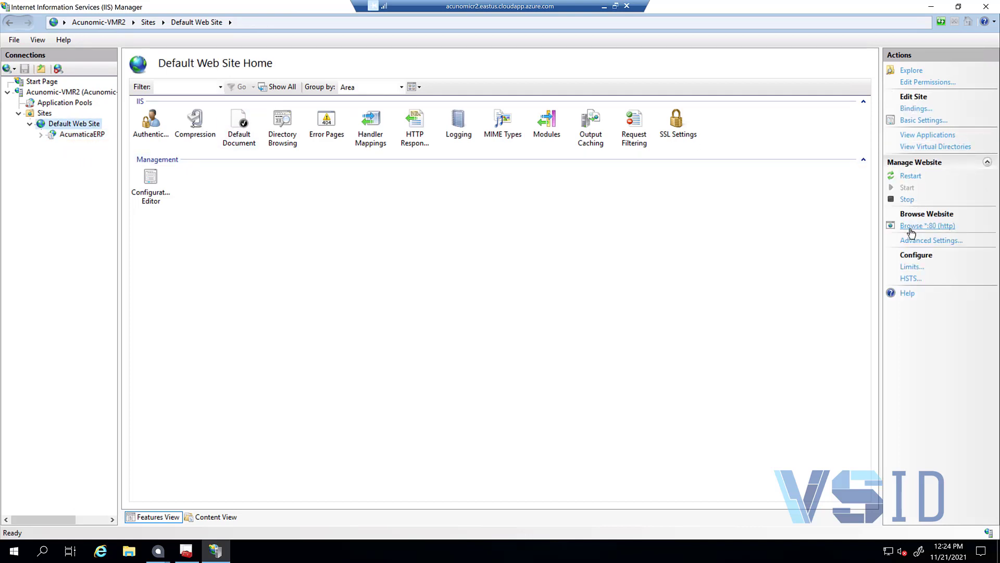
pyautogui.click(910, 228)
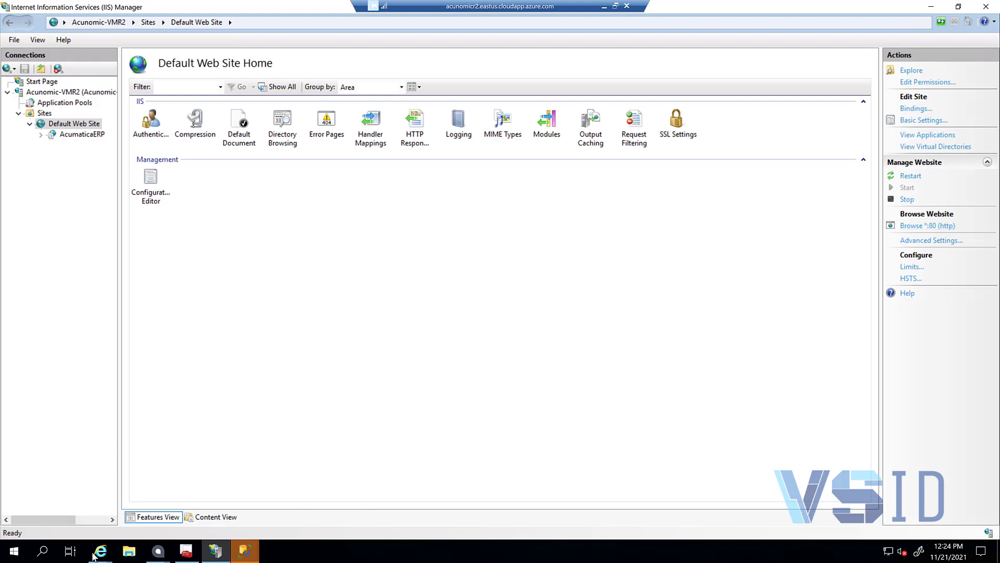
# Step: Check the localhost IIS welcome page in Internet Explorer, then select AcumaticaERP back in IIS Manager
pyautogui.click(114, 542)
pyautogui.click(195, 465)
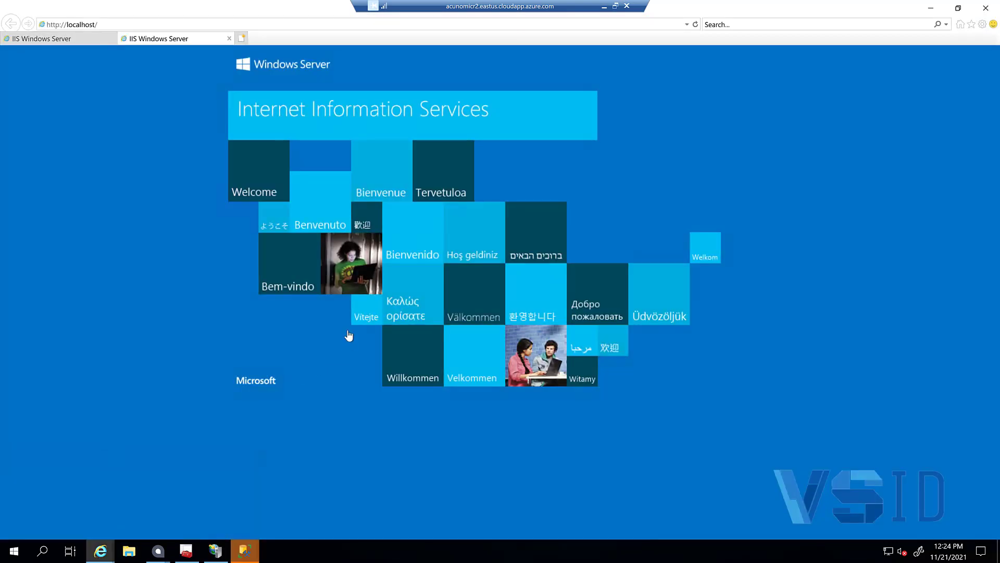
pyautogui.click(74, 37)
pyautogui.click(151, 38)
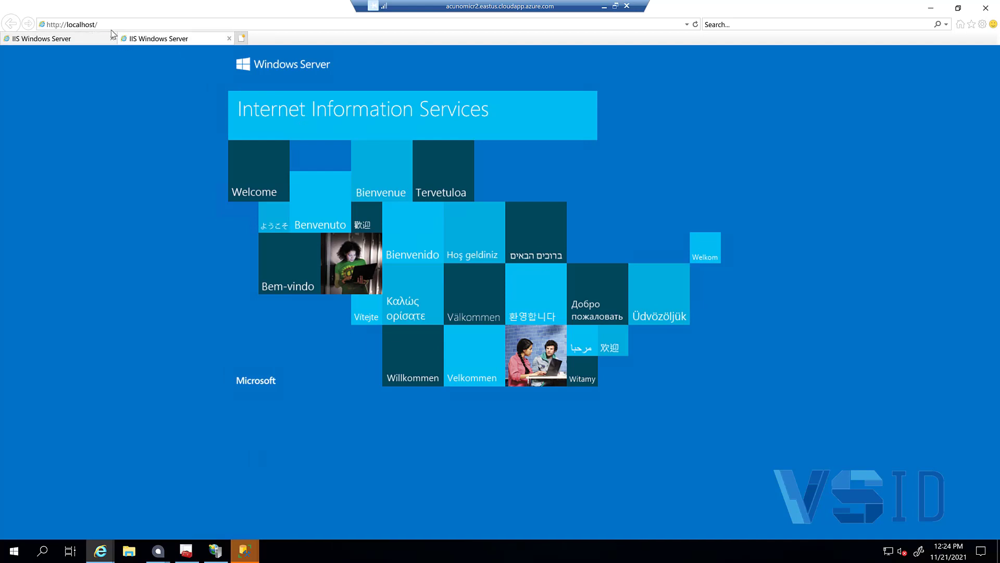
pyautogui.click(144, 24)
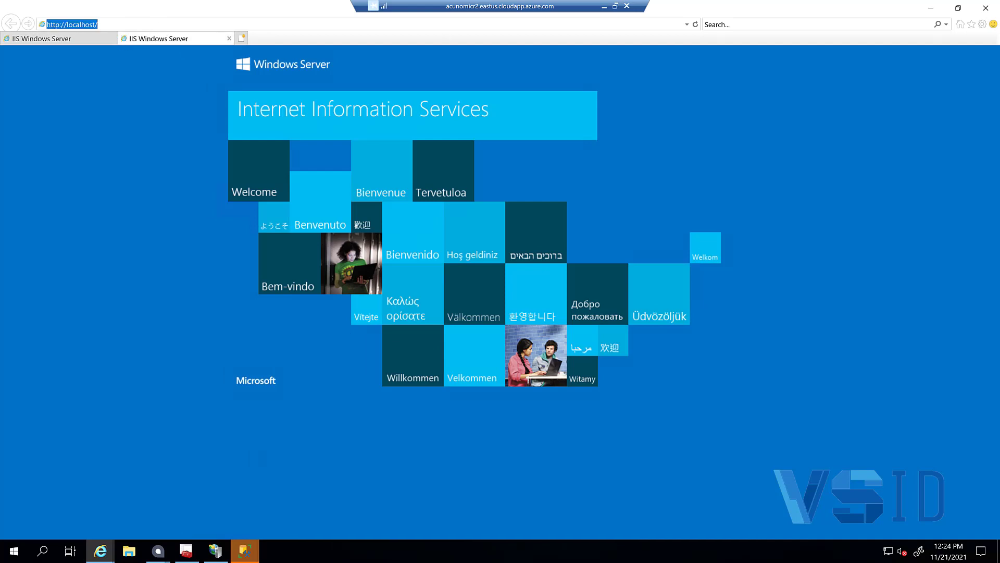
pyautogui.click(939, 11)
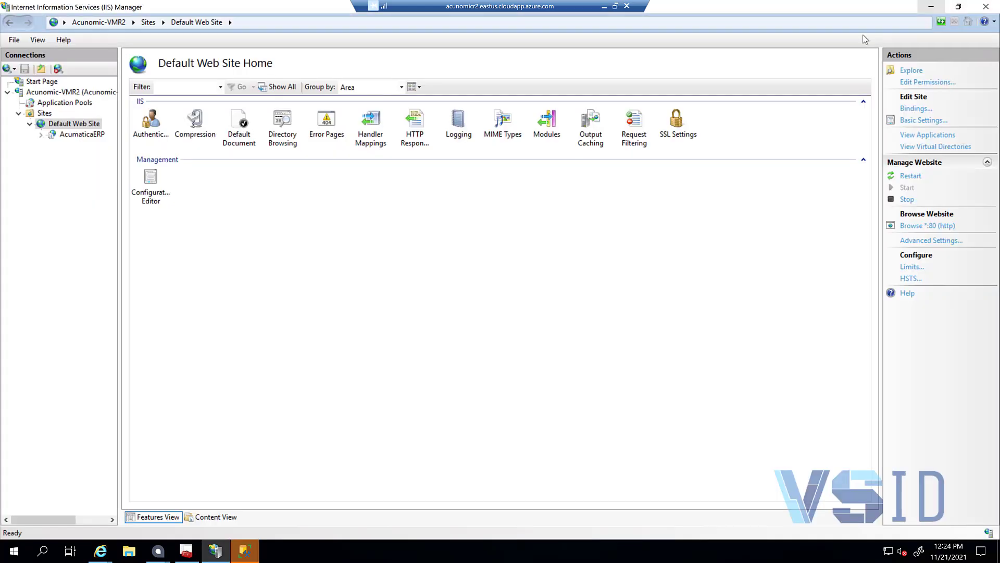
pyautogui.click(82, 136)
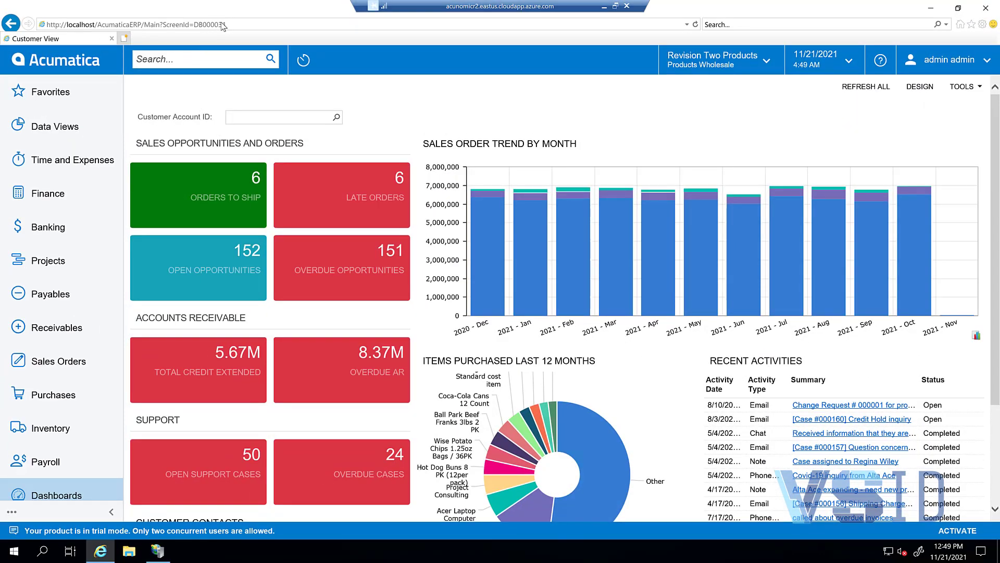
pyautogui.click(237, 26)
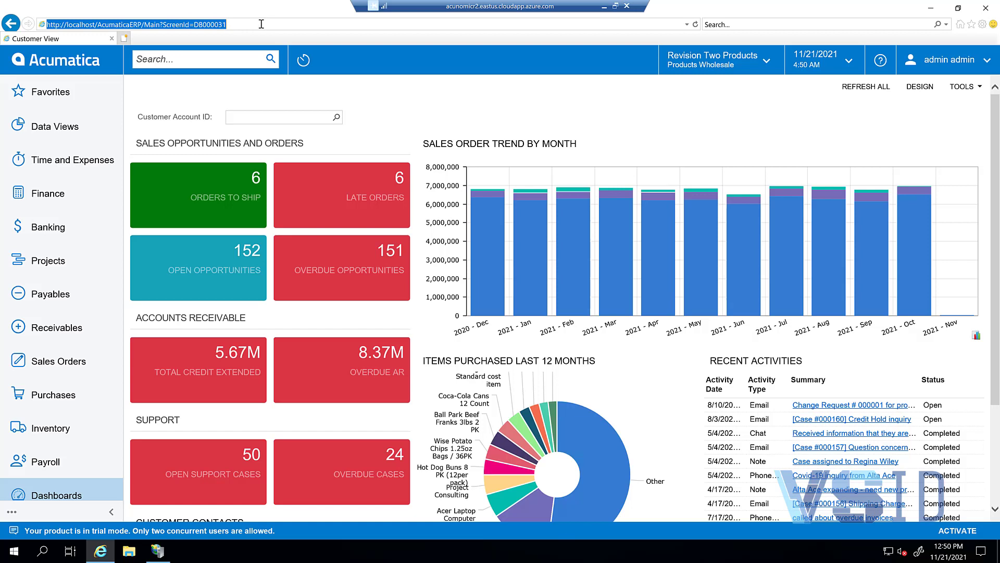
pyautogui.moveTo(269, 24); pyautogui.dragTo(144, 26)
pyautogui.press('BackSpace')
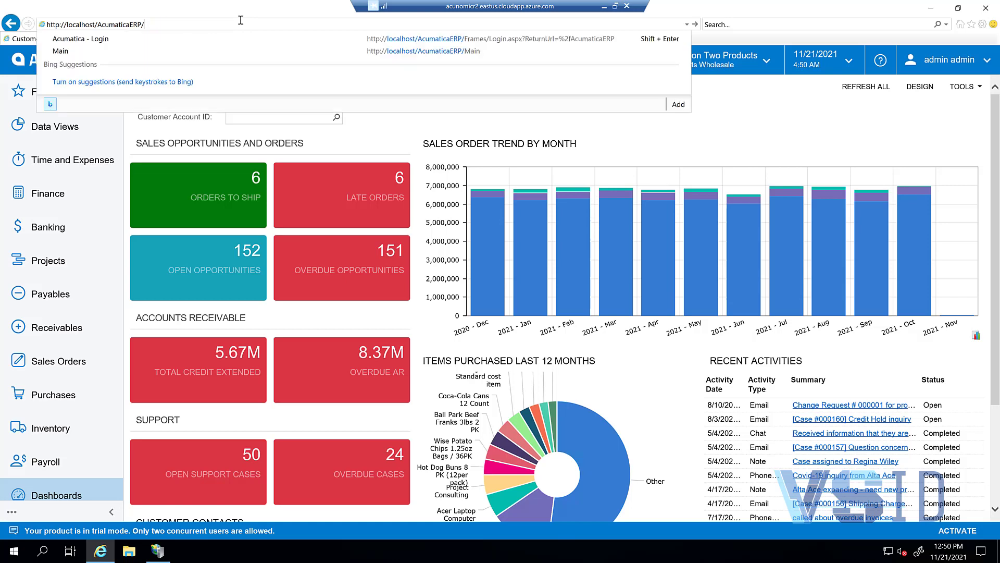
pyautogui.press('Return')
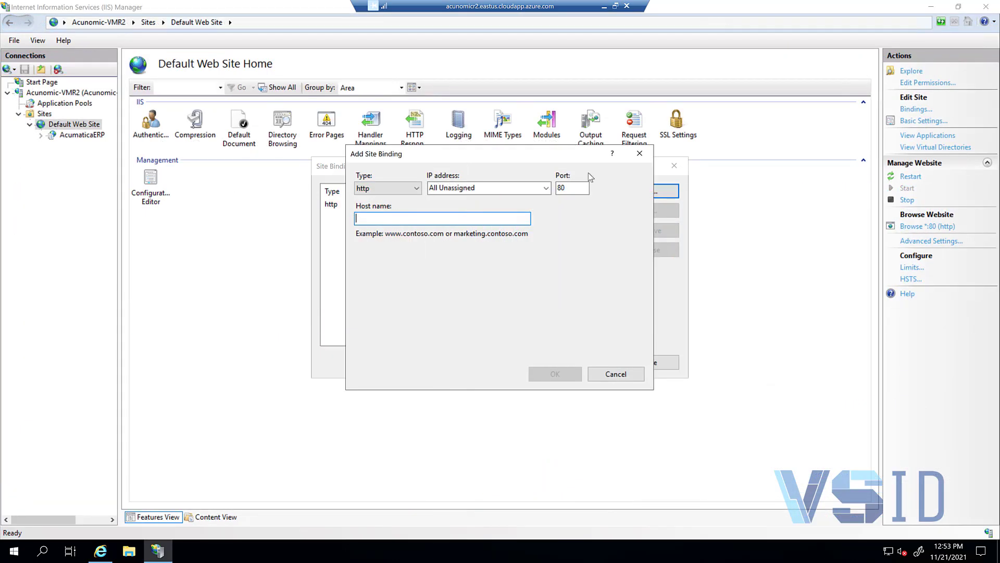
# Step: Discard the pending new binding and set the http port 80 binding's host name to acunomicr2.eastus.cloudapp.azure.com
pyautogui.click(650, 158)
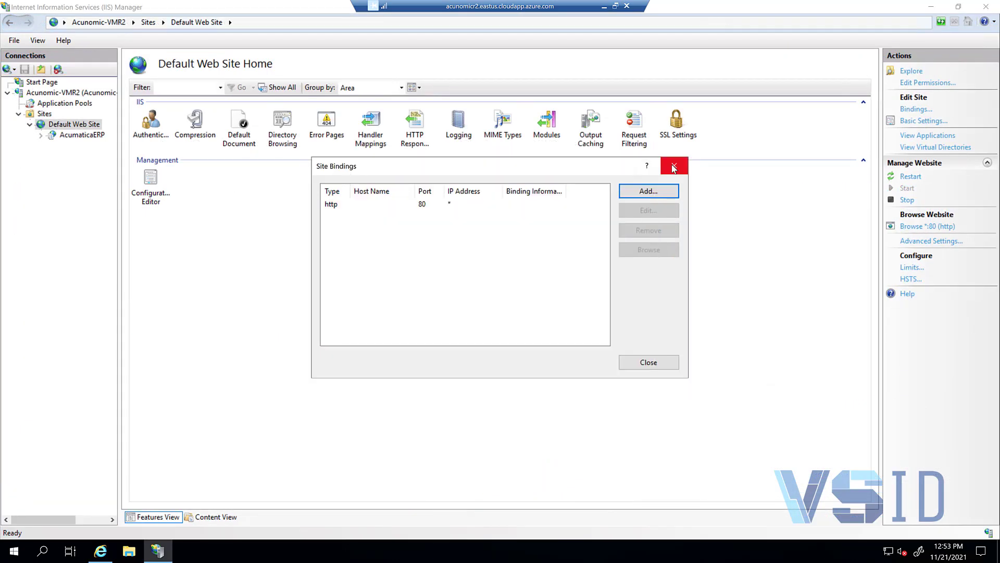
pyautogui.click(674, 165)
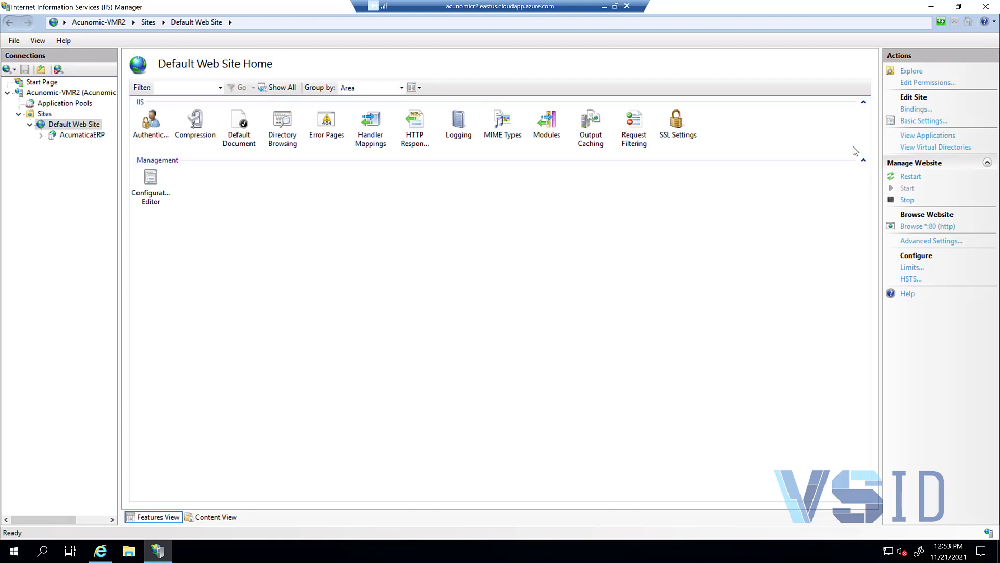
pyautogui.click(917, 109)
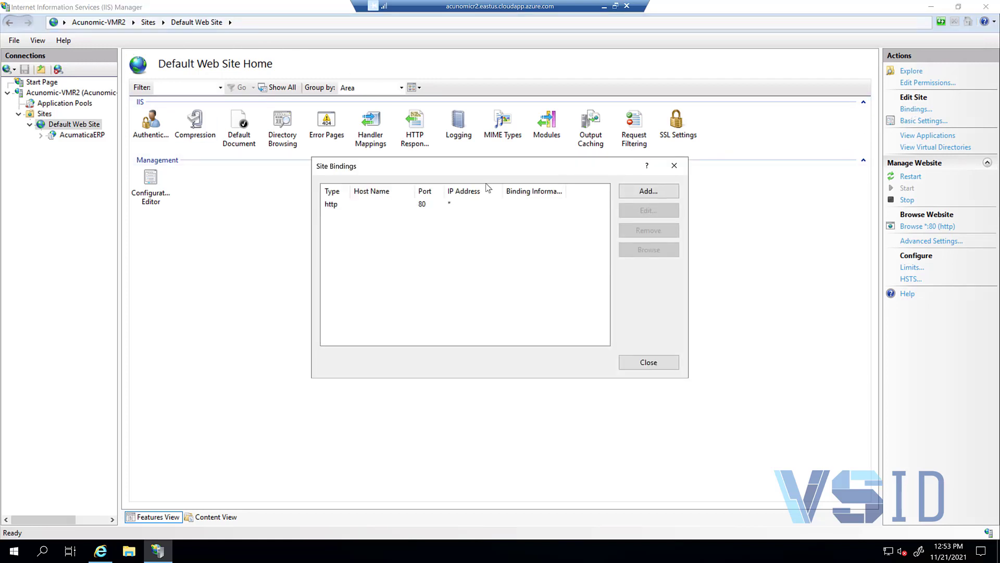
pyautogui.click(374, 203)
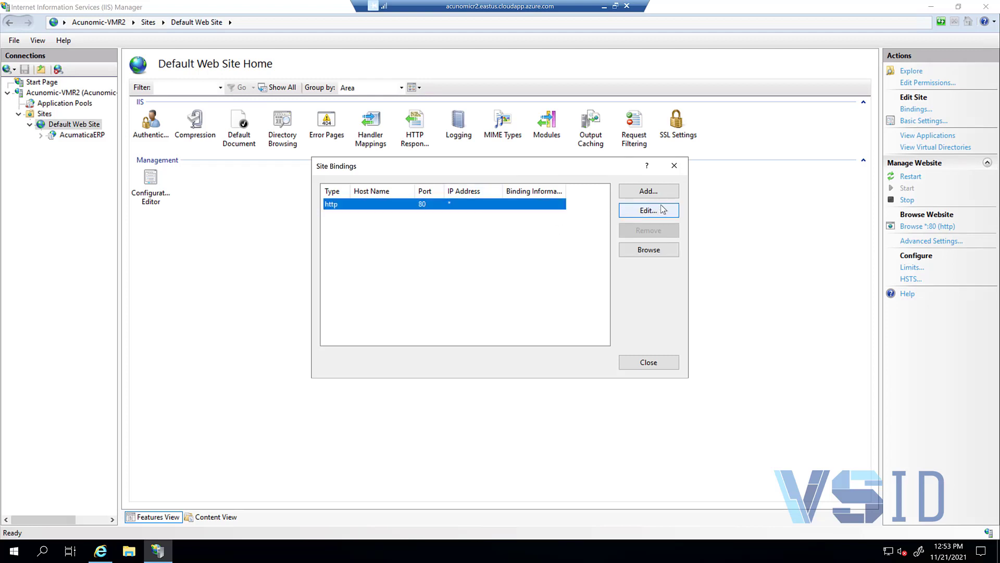
pyautogui.click(651, 210)
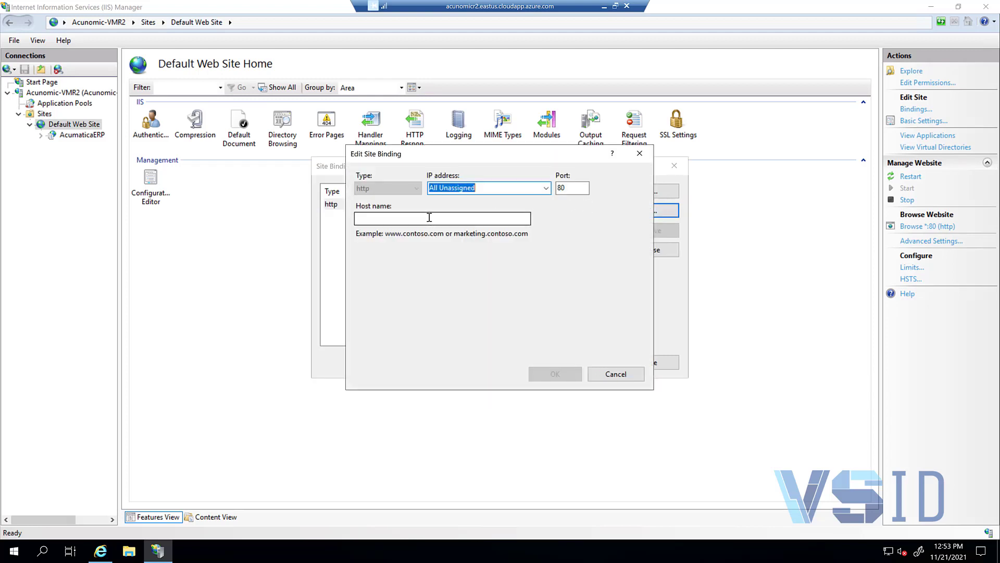
pyautogui.click(431, 219)
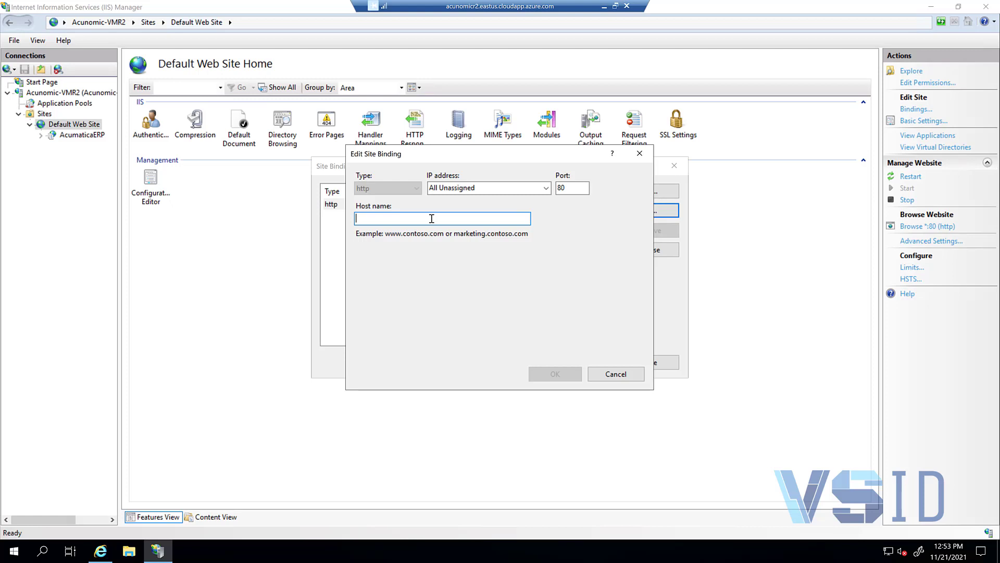
pyautogui.write('acunomicr2.eastus.cloudapp.azure.com')
pyautogui.press('Home')
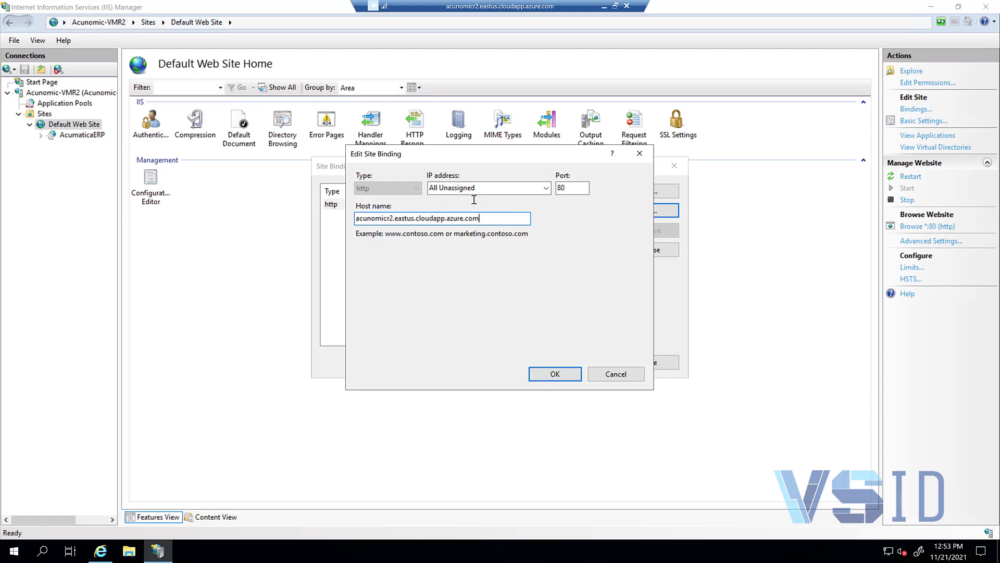
pyautogui.click(556, 375)
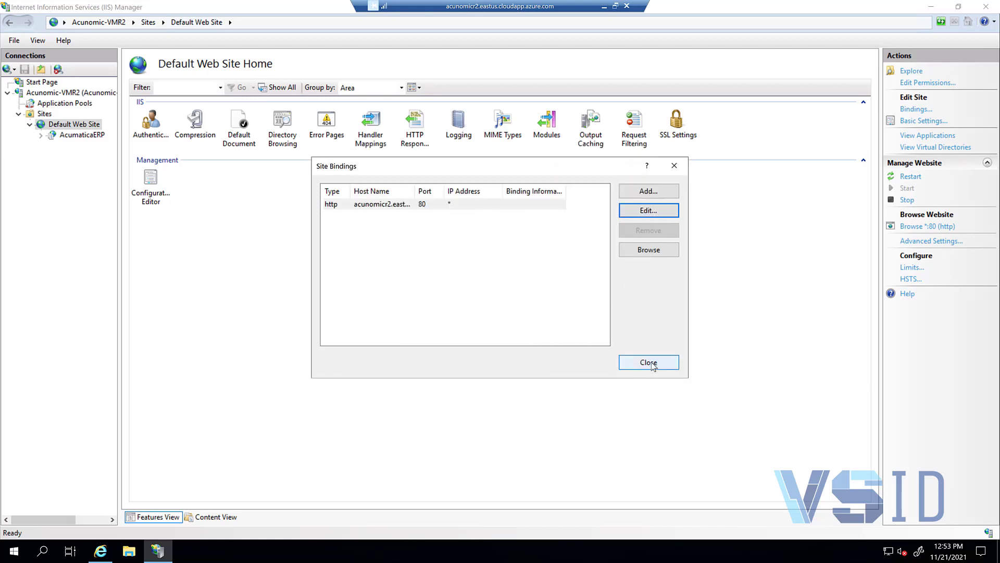
pyautogui.click(649, 365)
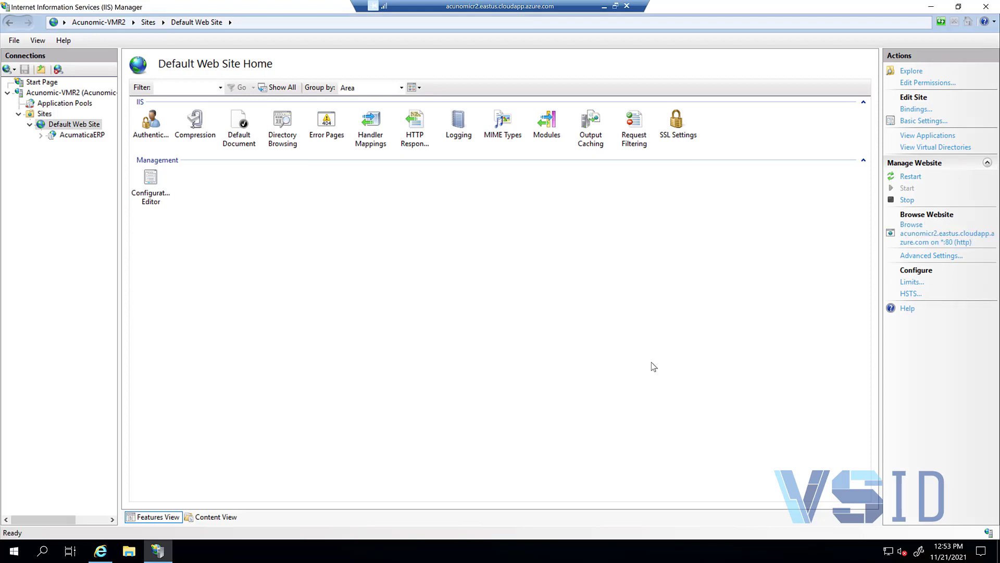
pyautogui.click(927, 239)
# Step: Browse the site at acunomicr2.eastus.cloudapp.azure.com and append the copied AcumaticaERP path to its address
pyautogui.click(952, 237)
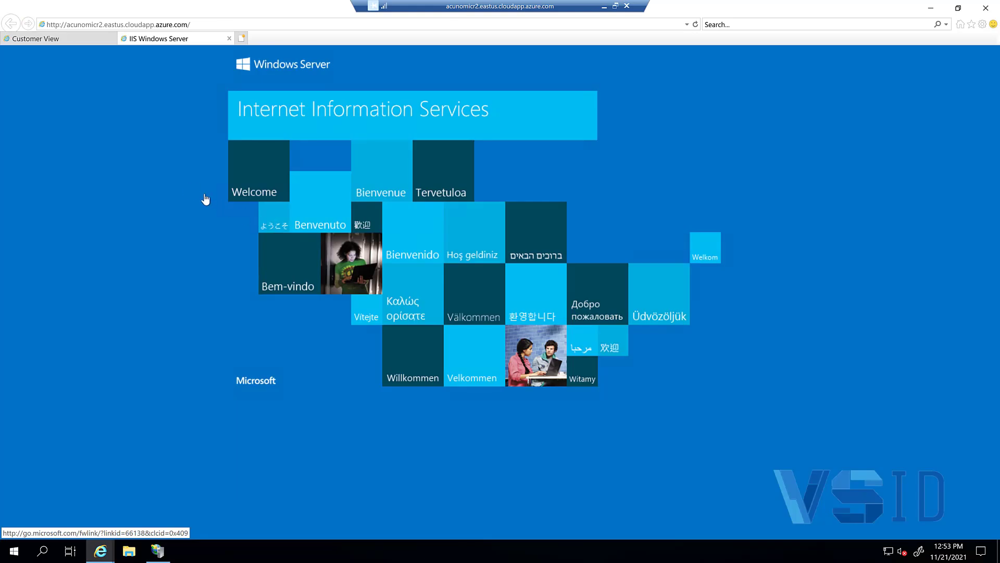
pyautogui.click(84, 41)
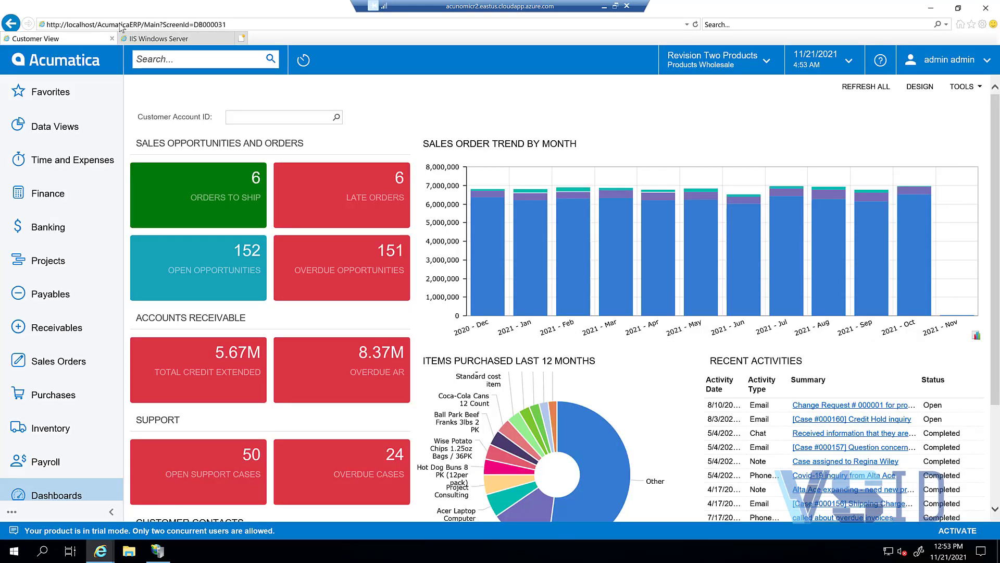
pyautogui.click(97, 25)
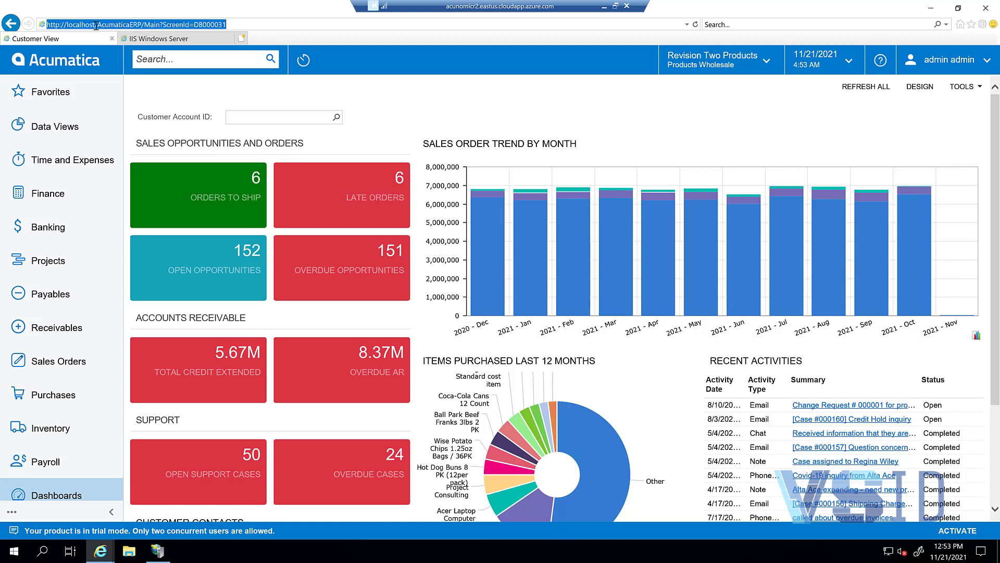
pyautogui.moveTo(98, 25); pyautogui.dragTo(141, 25)
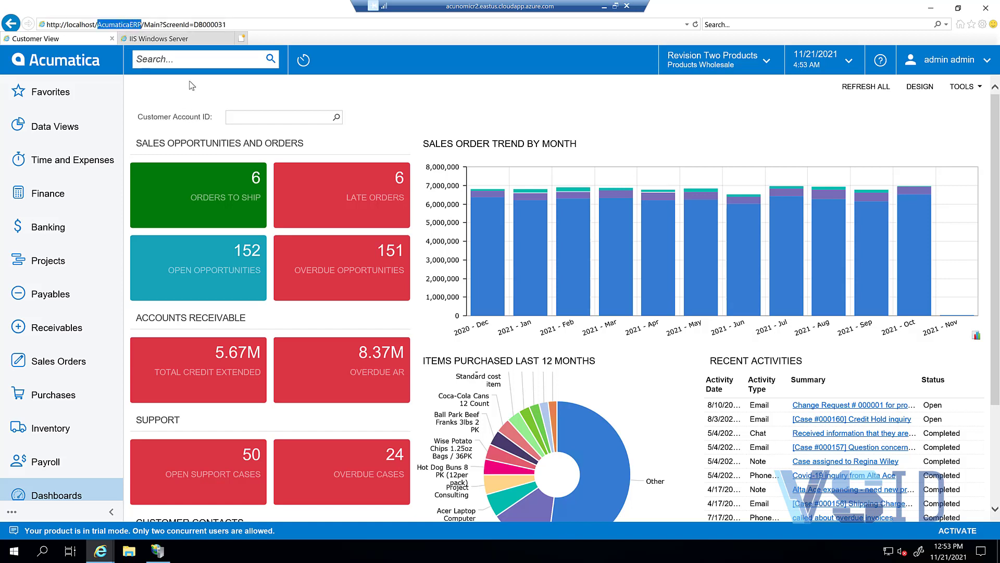
pyautogui.click(182, 39)
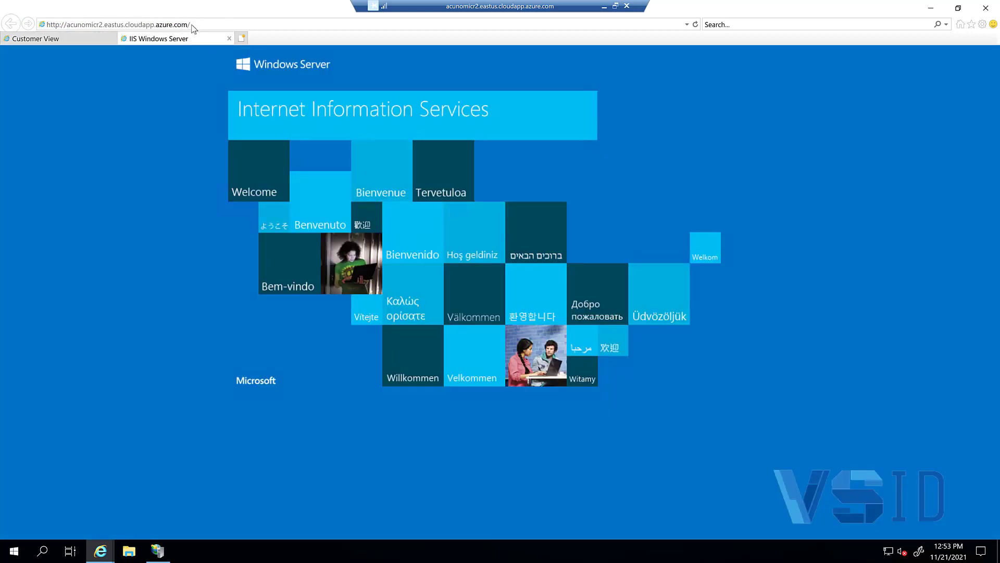
pyautogui.click(223, 21)
pyautogui.click(227, 20)
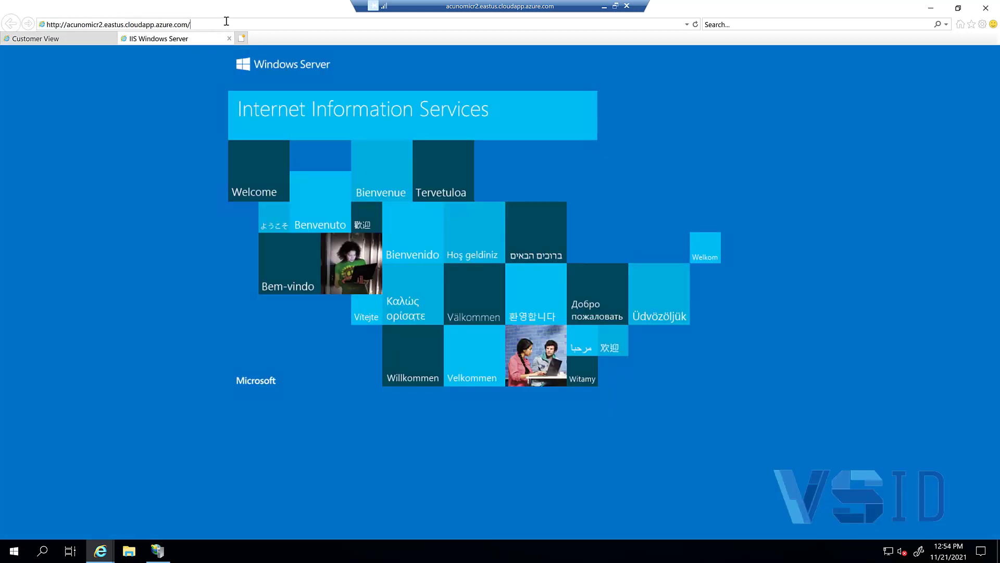
pyautogui.write('AcumaticaERP')
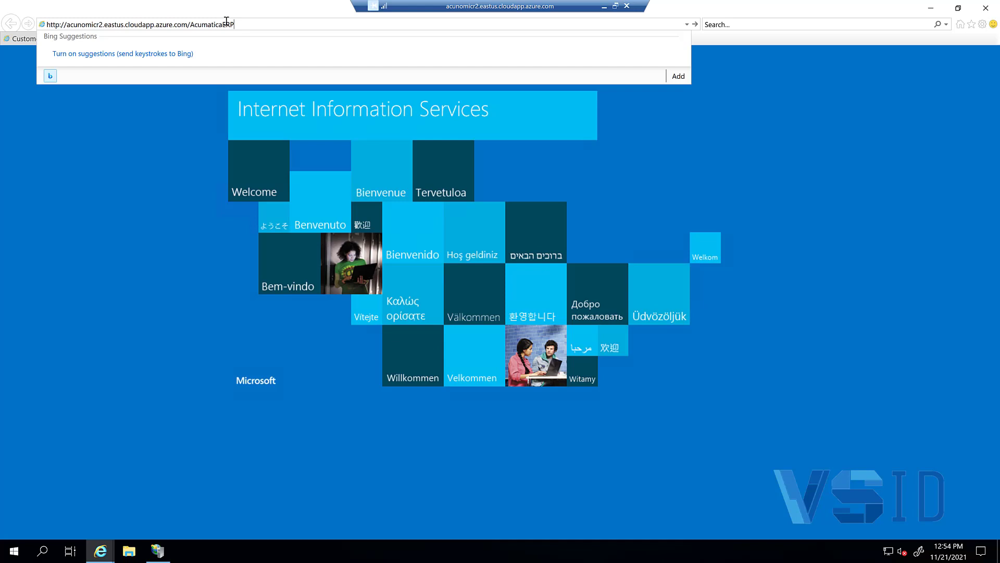
pyautogui.press('Return')
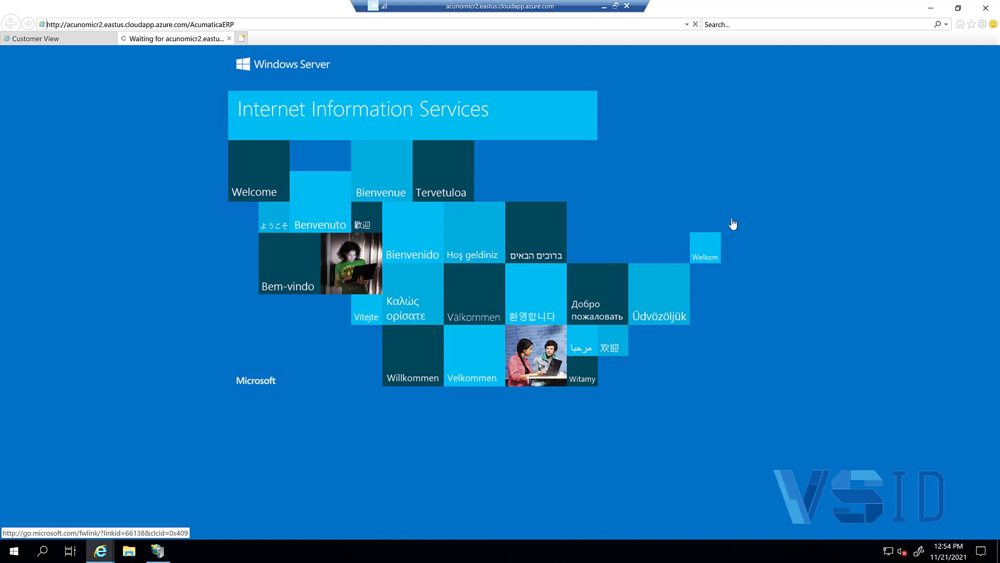
# Step: Type 'acu' after azure.com/ in the address to complete the AcumaticaERP path and load it
pyautogui.click(263, 25)
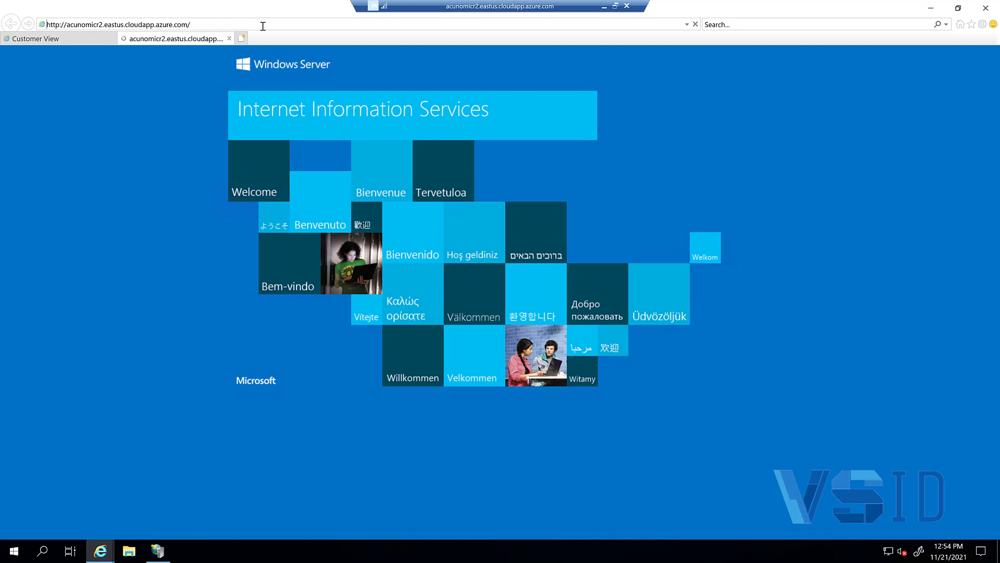
pyautogui.click(263, 24)
pyautogui.write('acumaticaERP')
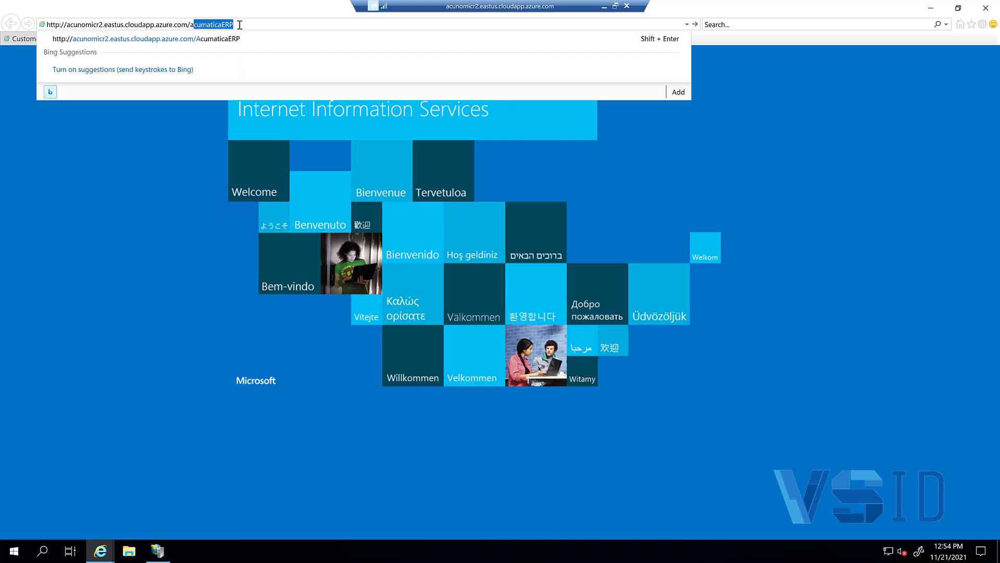
pyautogui.press('Return')
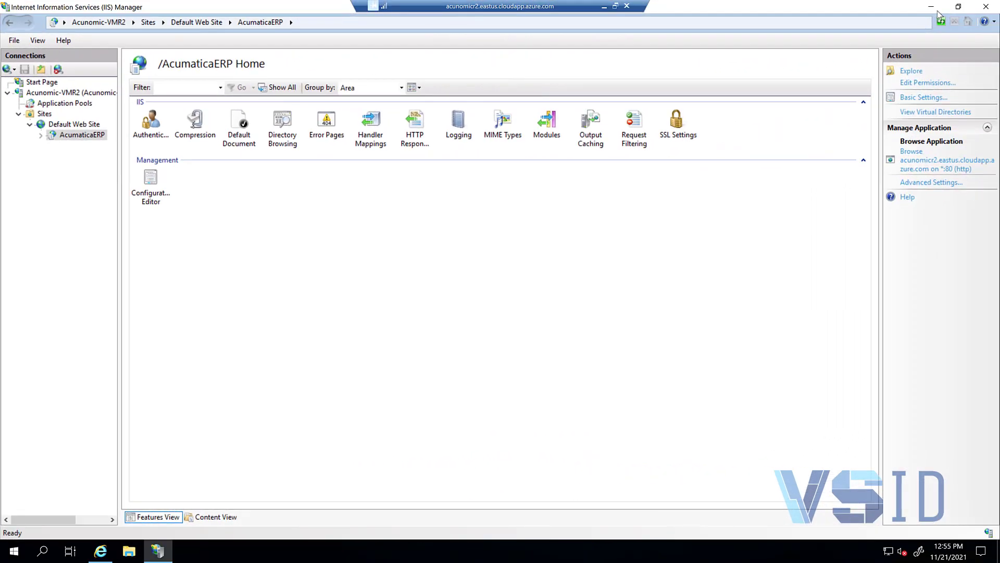
# Step: Enter the admin user name and the account password on the Acumatica login page and sign in
pyautogui.click(936, 9)
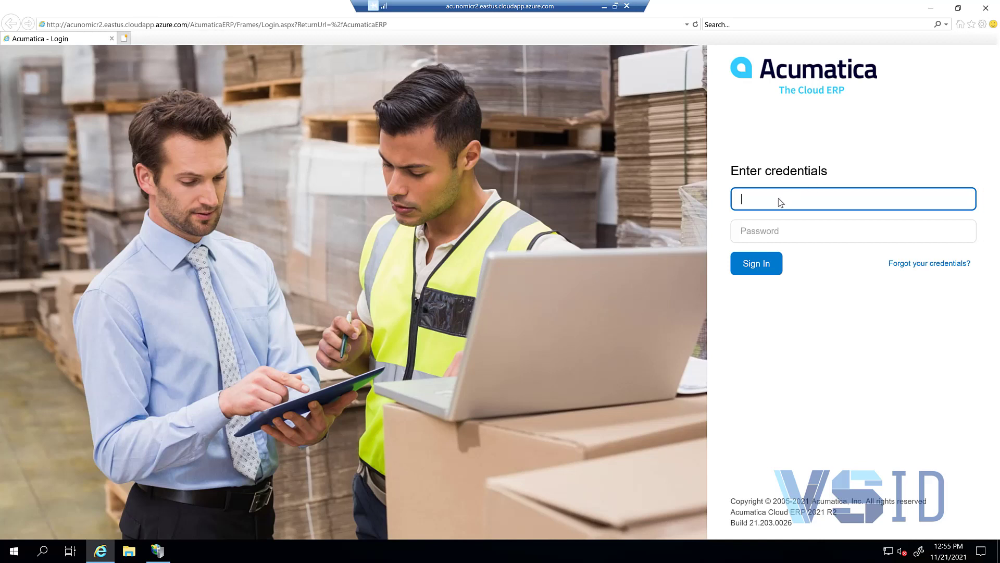
pyautogui.write('admin')
pyautogui.press('Tab')
pyautogui.write('setup')
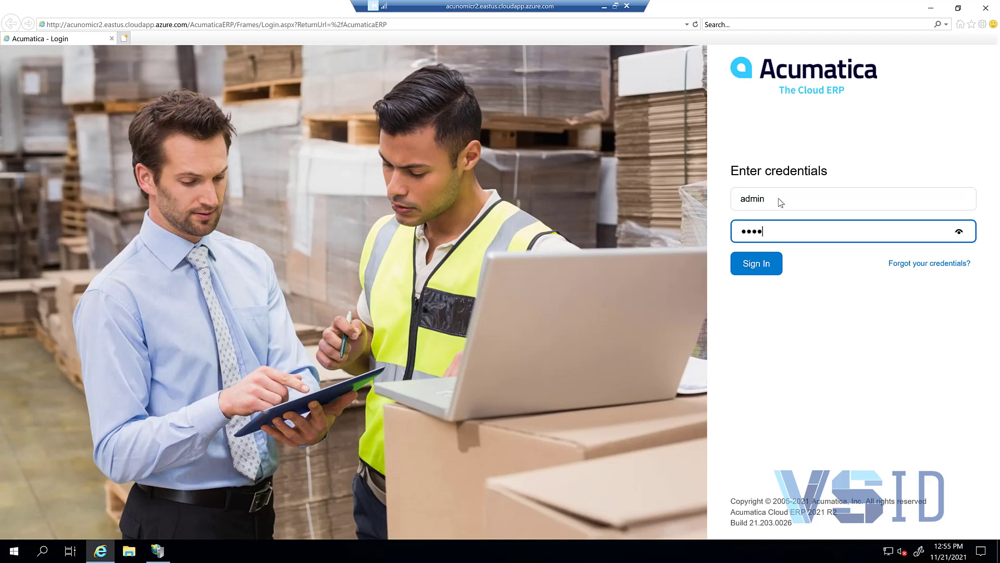
pyautogui.write('*********')
pyautogui.press('Tab')
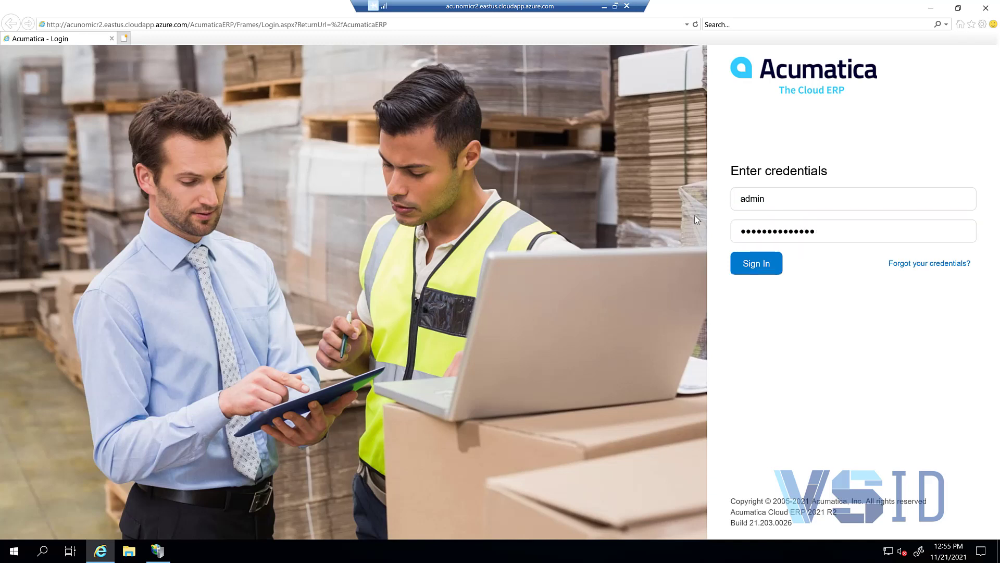
pyautogui.press('Return')
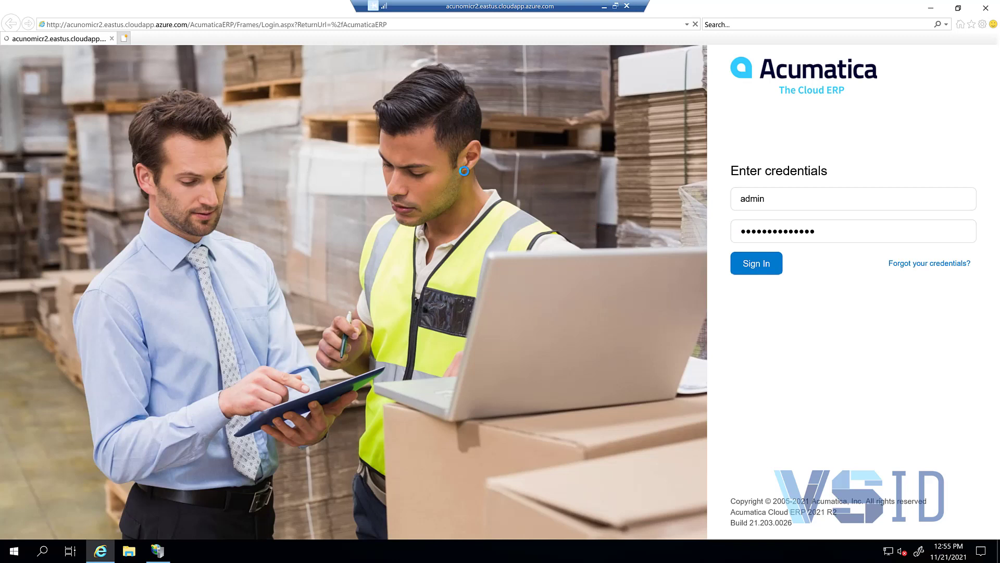